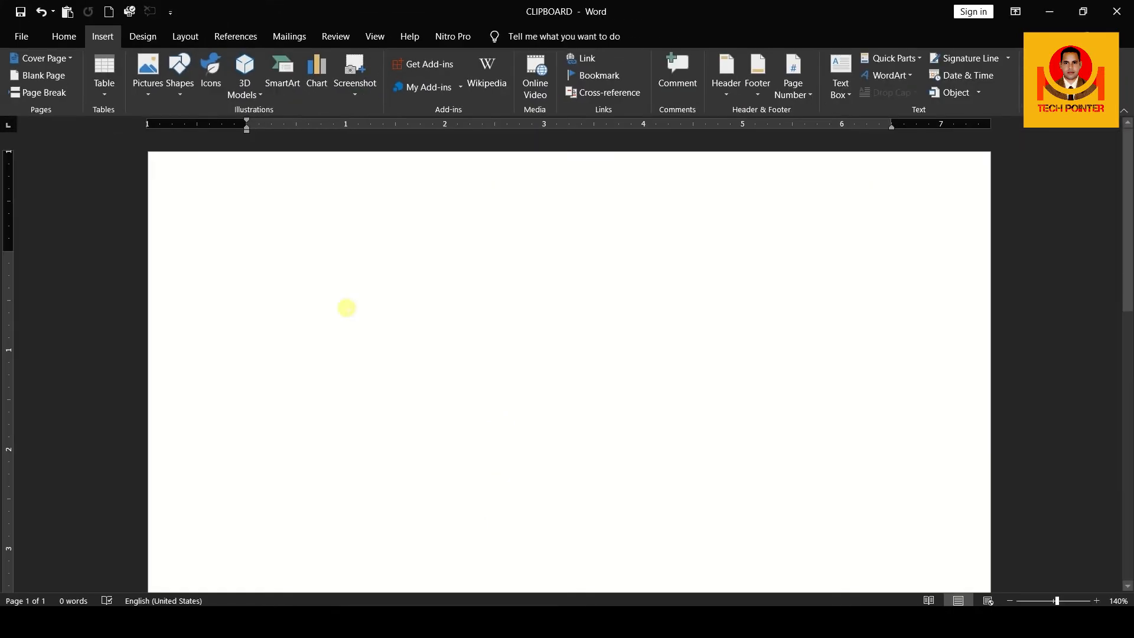
Fill the blank document with sample text using =rand(30,4) and return to the start of the first paragraph.
type("=")
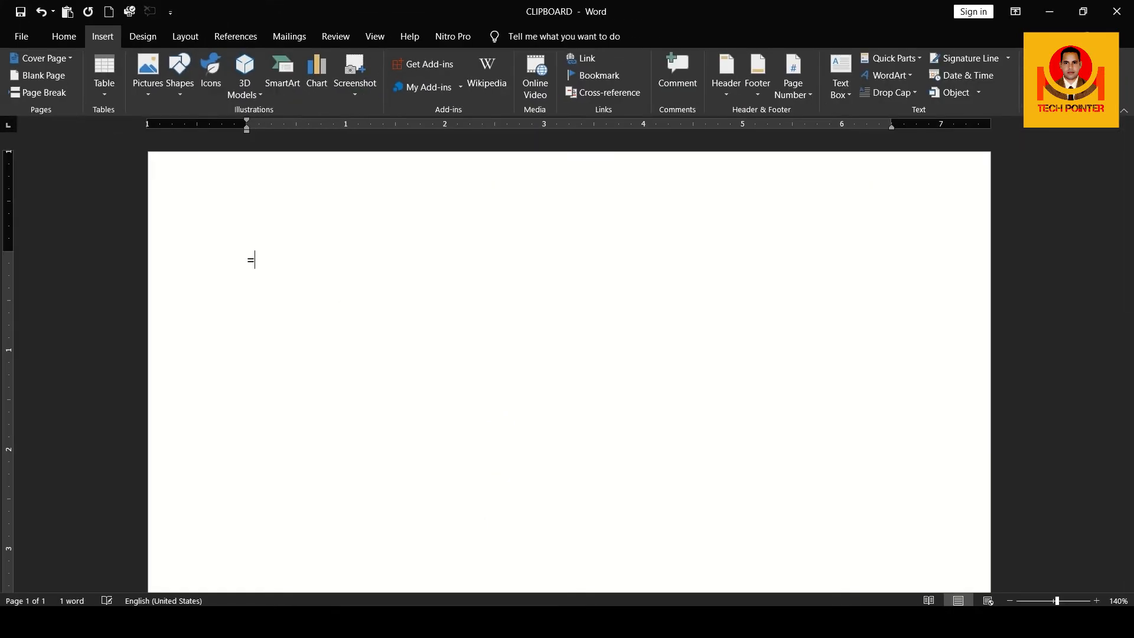
type("rand(30,4)")
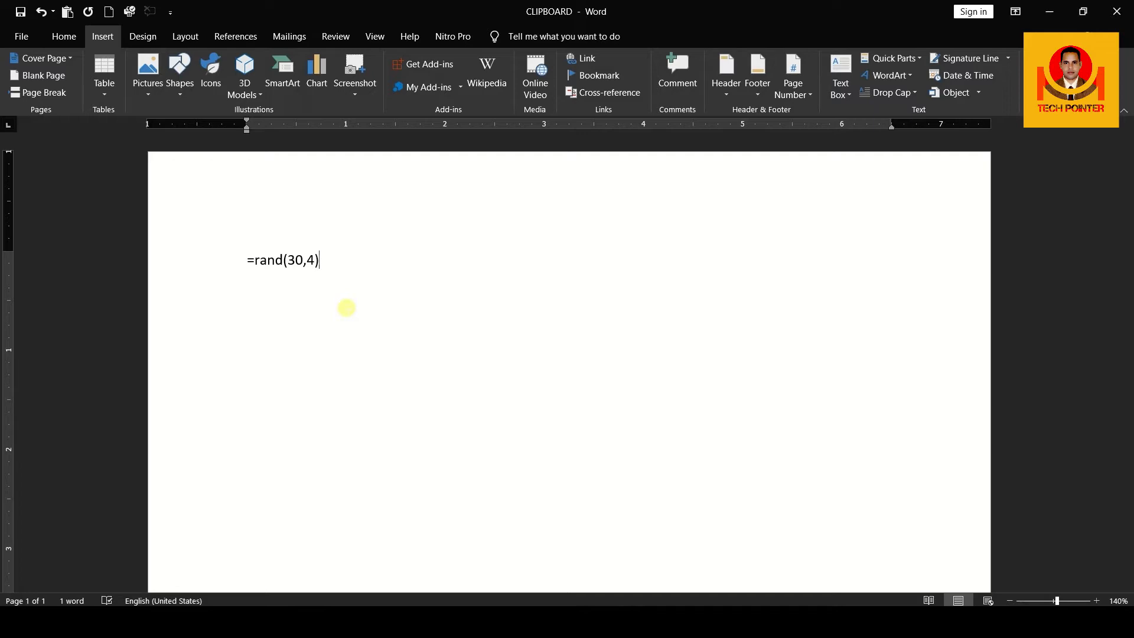
key("Return")
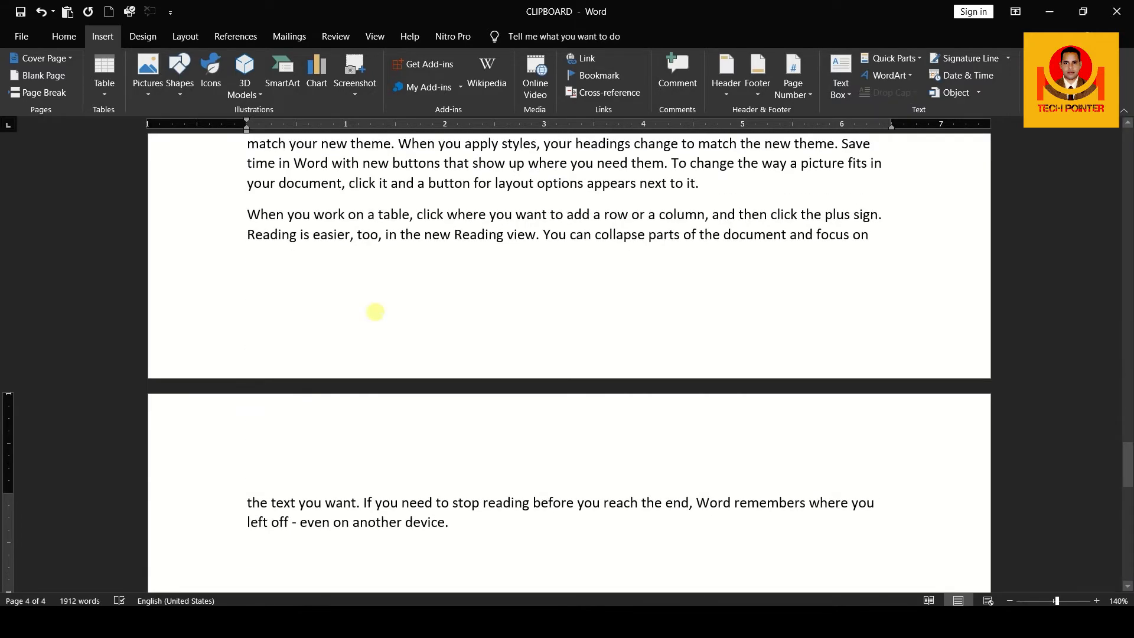
left_click(456, 525)
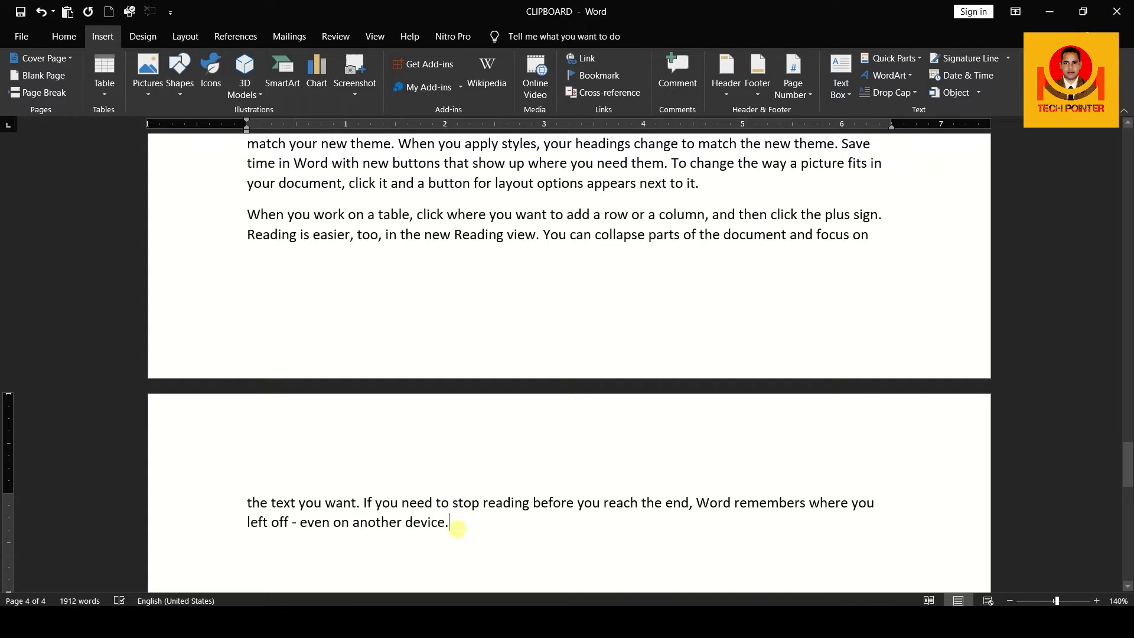
key("ctrl+Home")
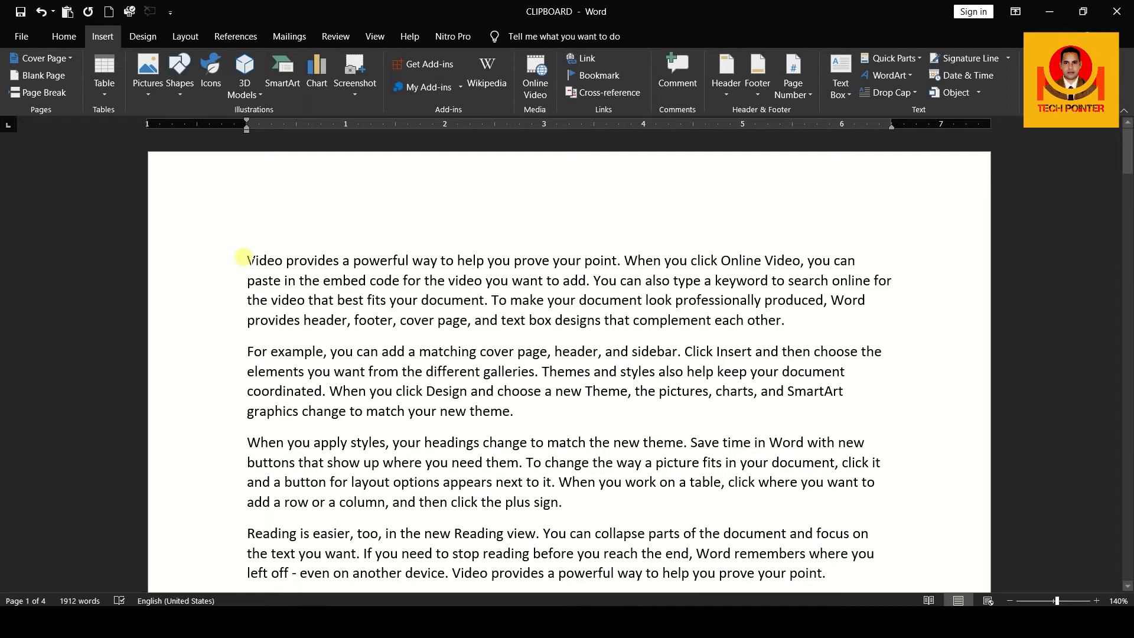
left_click_drag(244, 258, 790, 328)
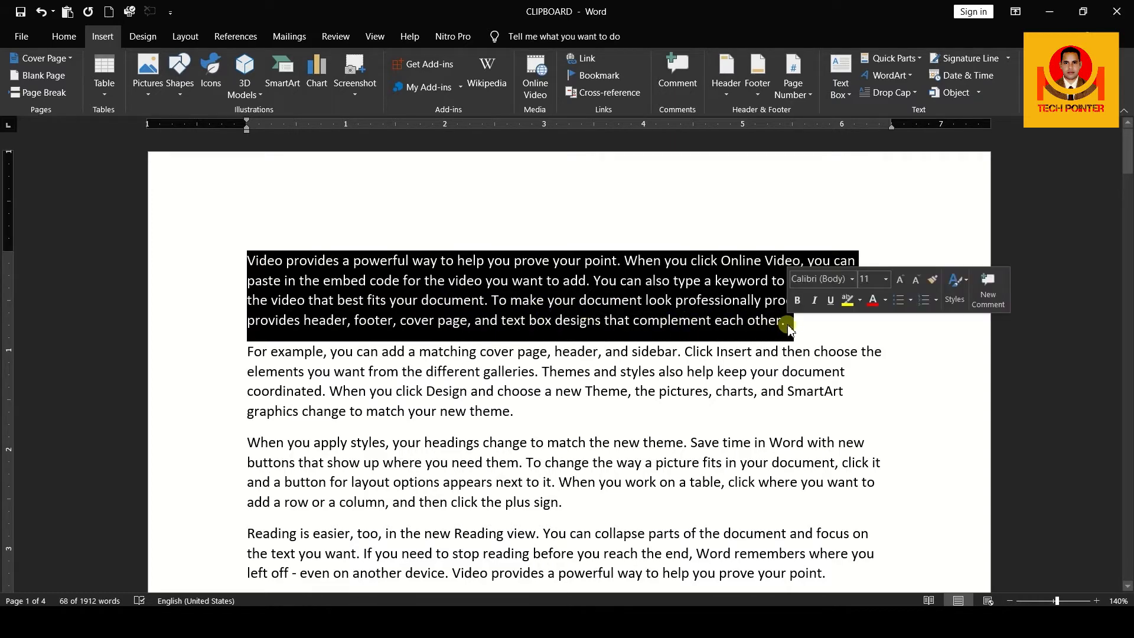
left_click(790, 328)
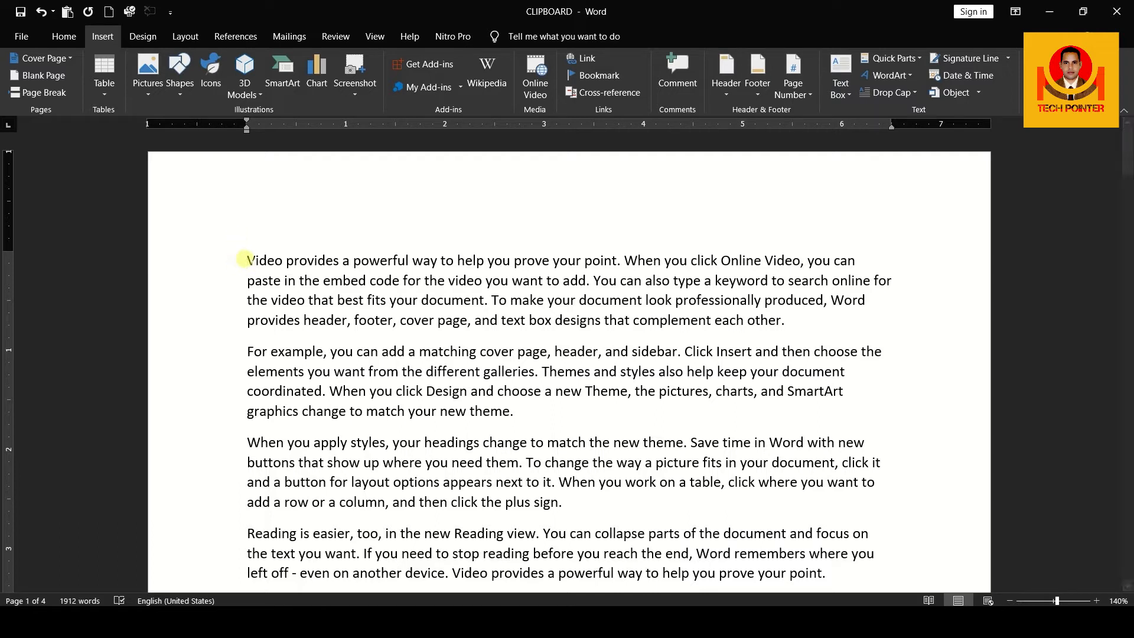
Browse the built-in cover page designs and insert the Facet cover page.
left_click(67, 63)
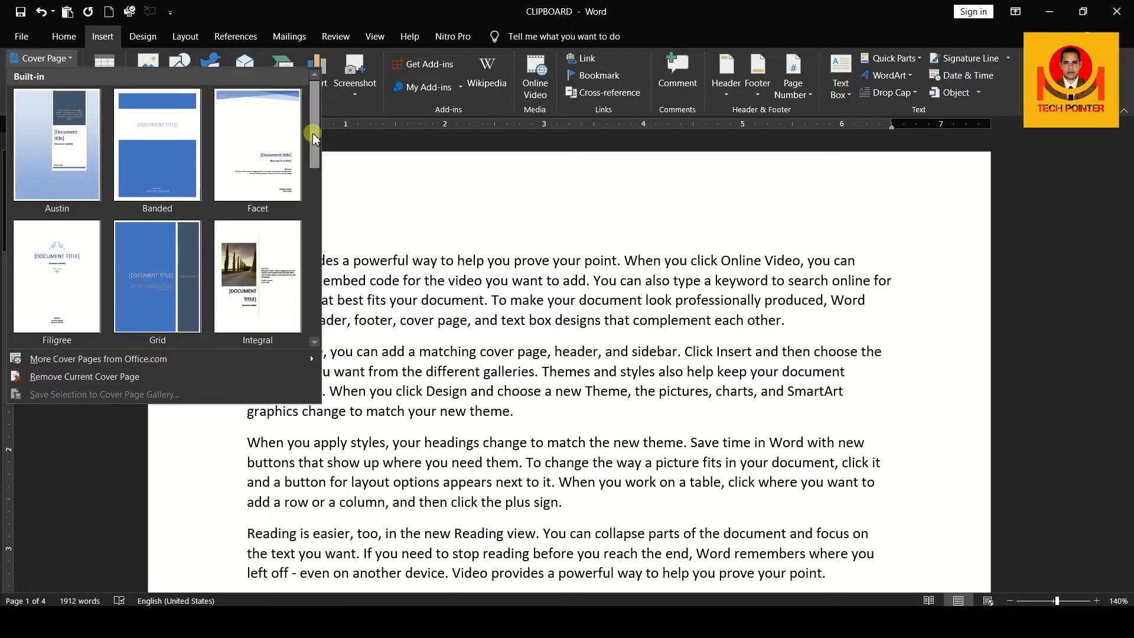
left_click_drag(313, 138, 235, 356)
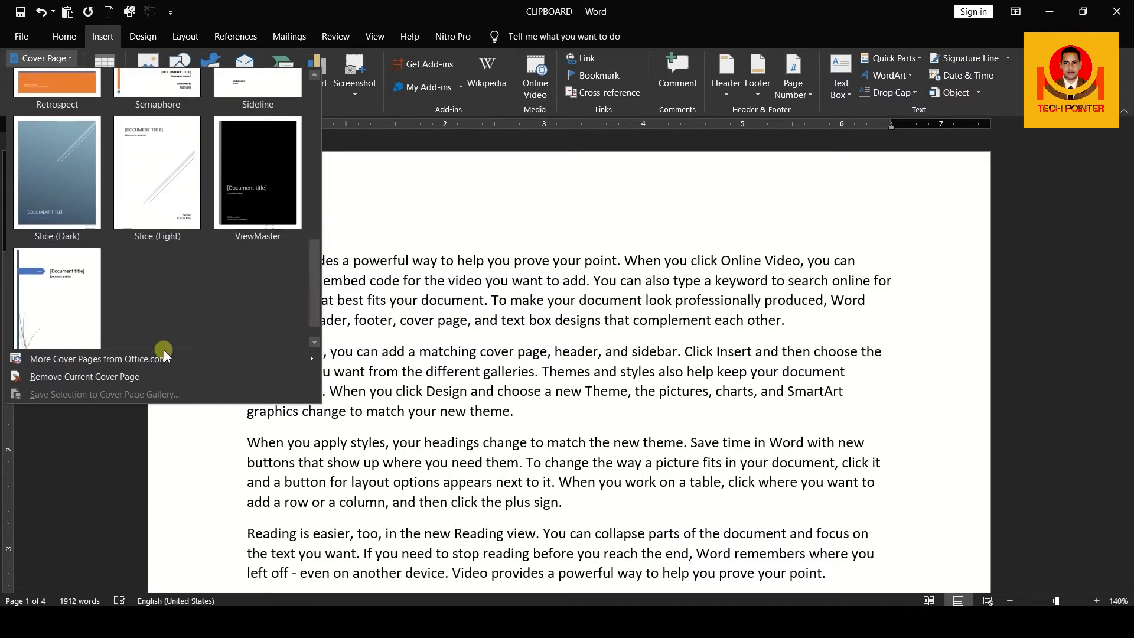
mouse_move(56, 366)
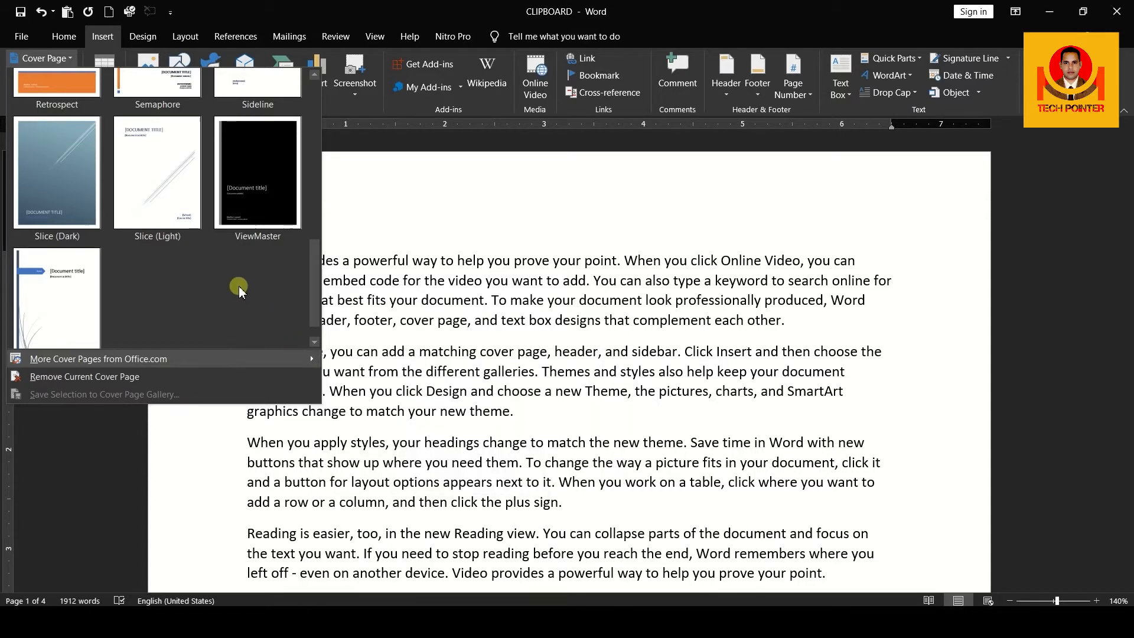
scroll(216, 267, "up", 5)
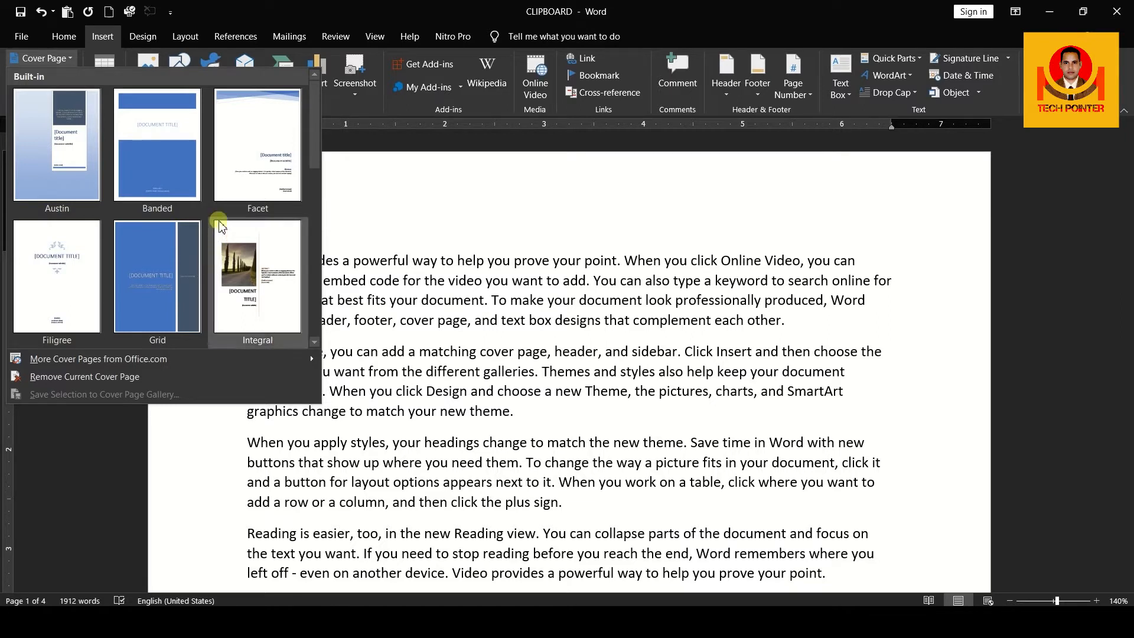
left_click(258, 130)
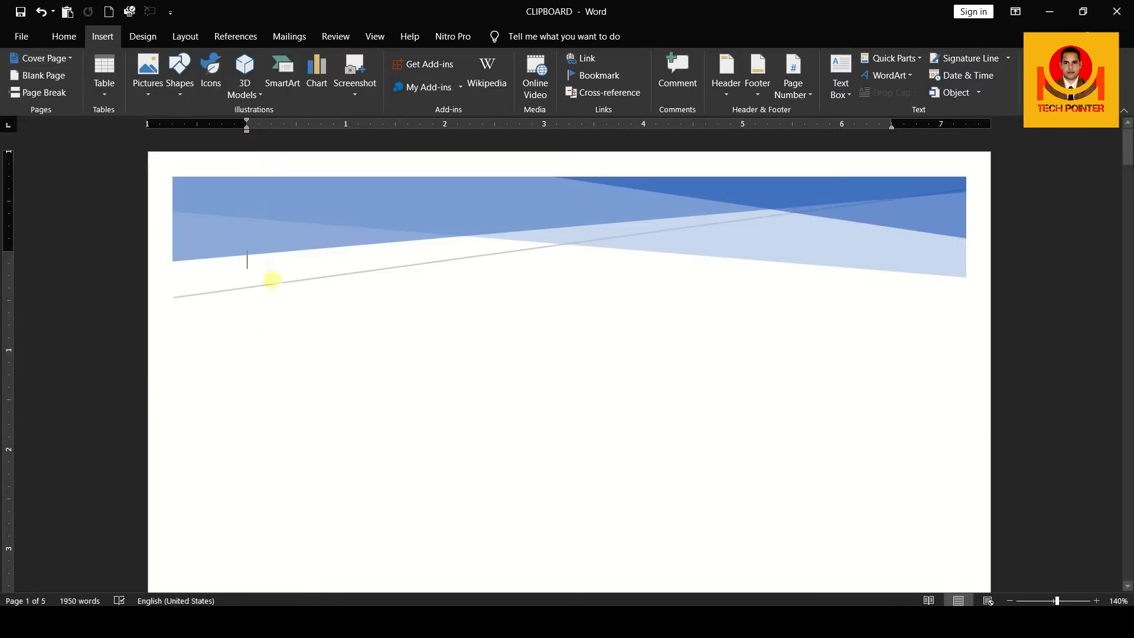
Examine the inserted cover page's title, subtitle, abstract and author fields and the body text that follows it.
scroll(288, 298, "down", 10)
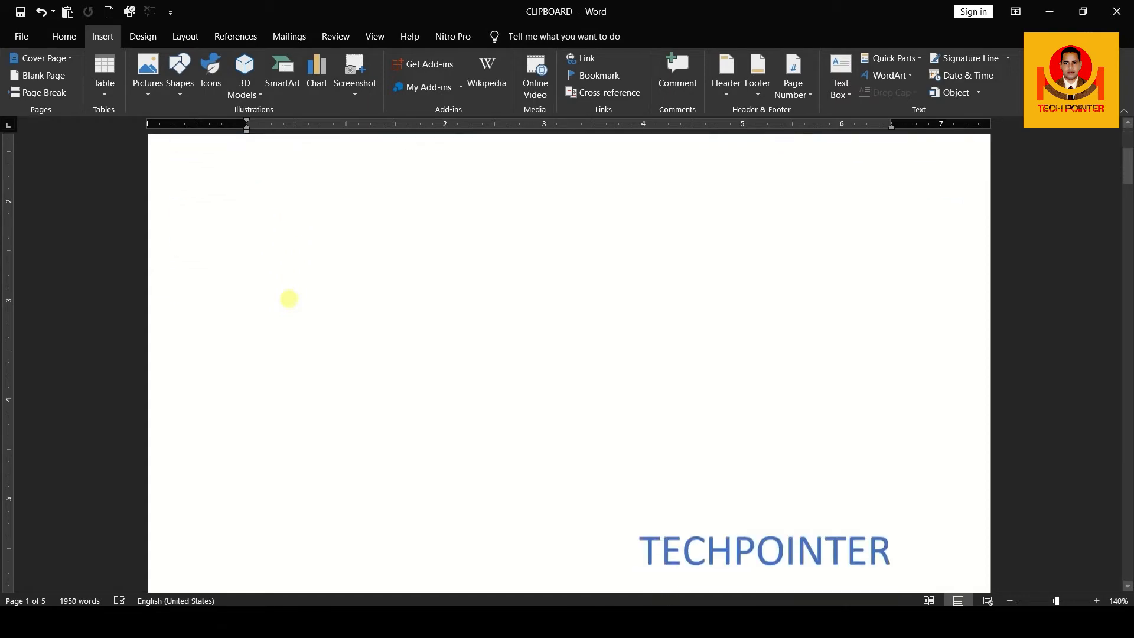
scroll(289, 298, "down", 5)
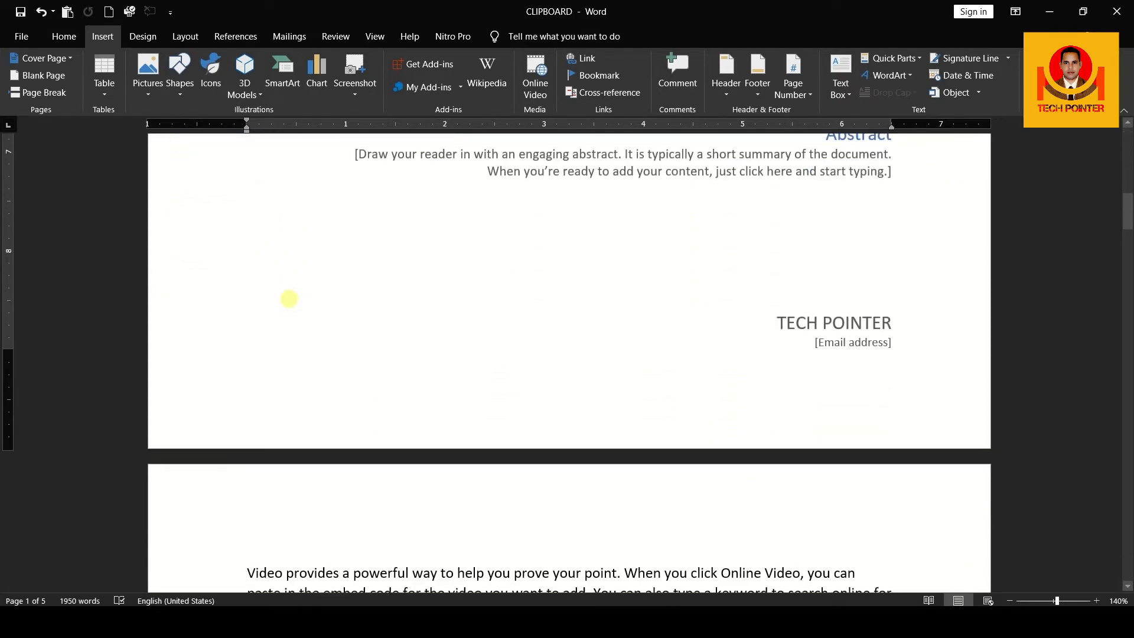
scroll(289, 296, "down", 2)
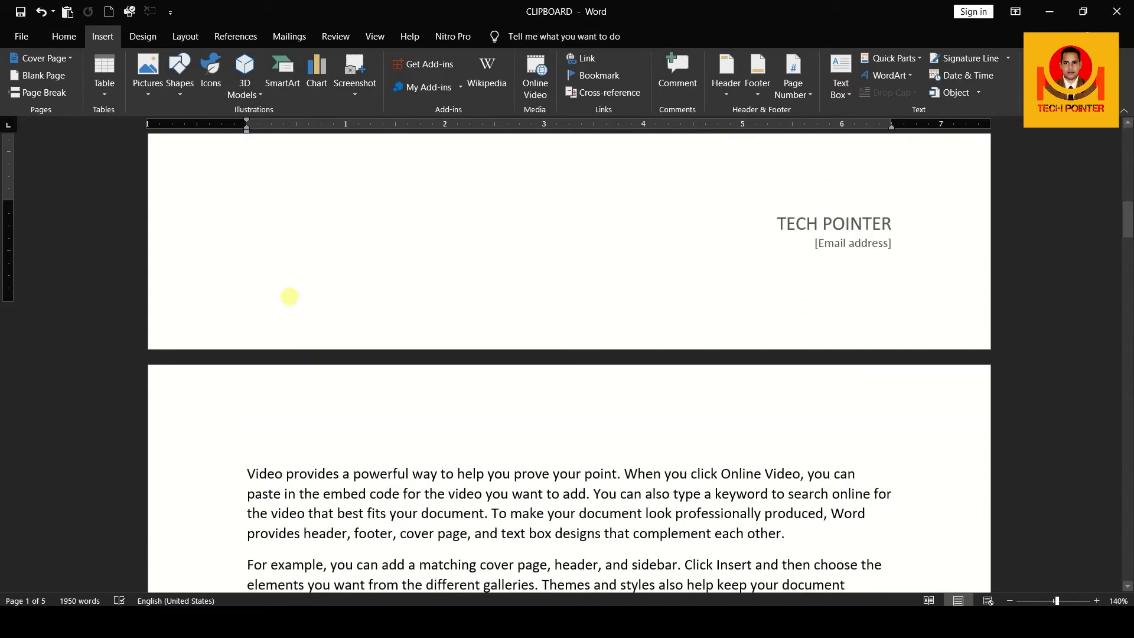
scroll(288, 296, "down", 4)
scroll(288, 295, "down", 12)
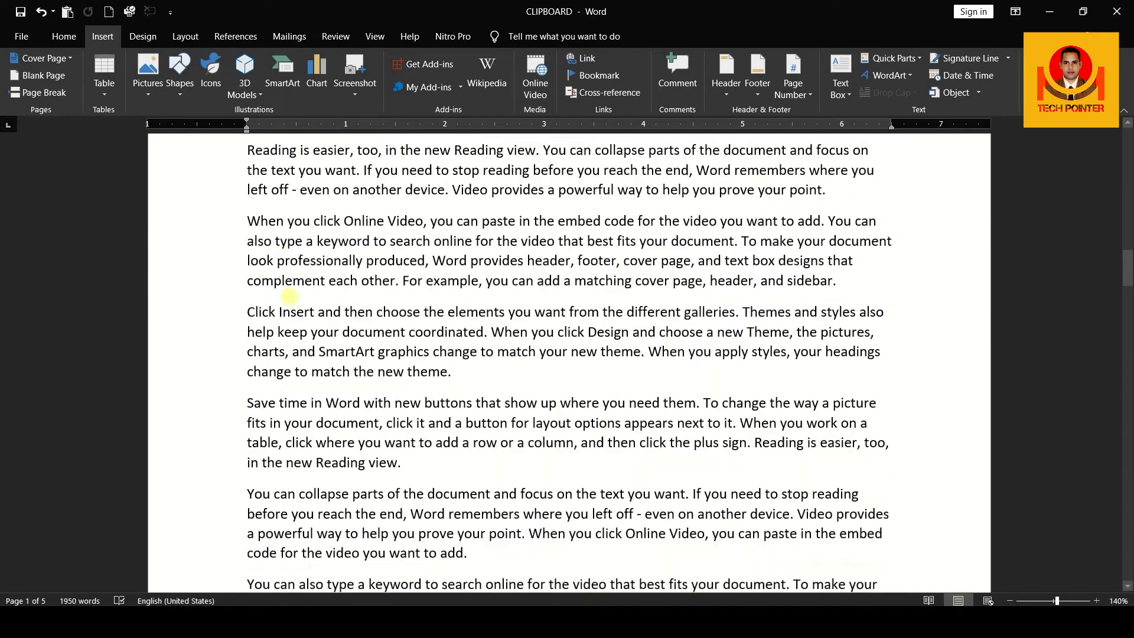
scroll(289, 298, "down", 3)
scroll(289, 296, "up", 8)
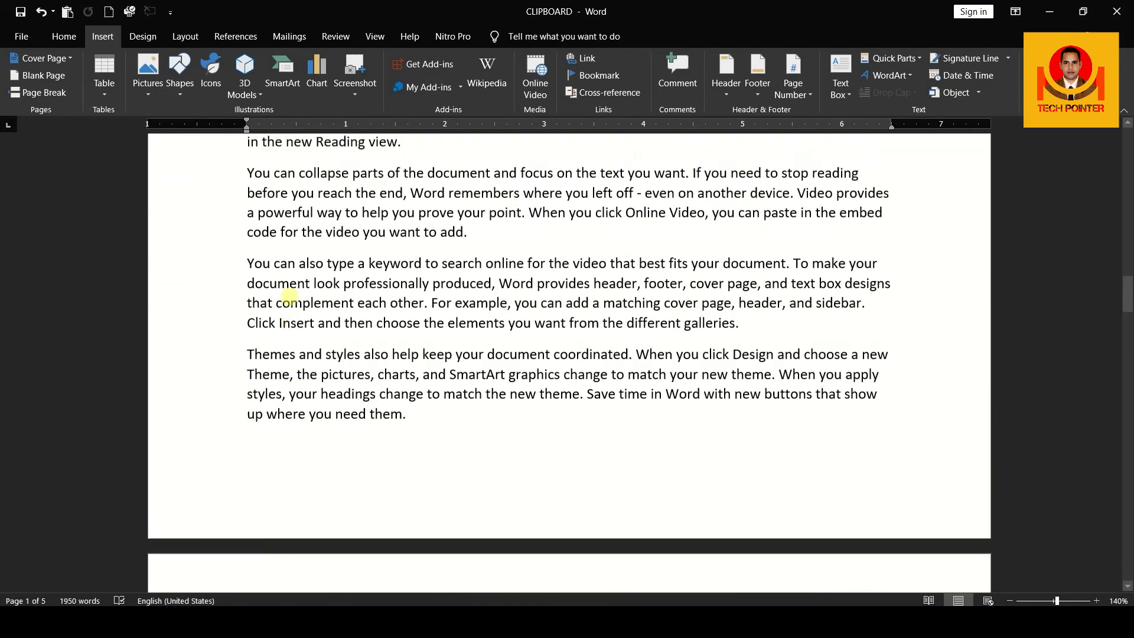
scroll(290, 295, "up", 10)
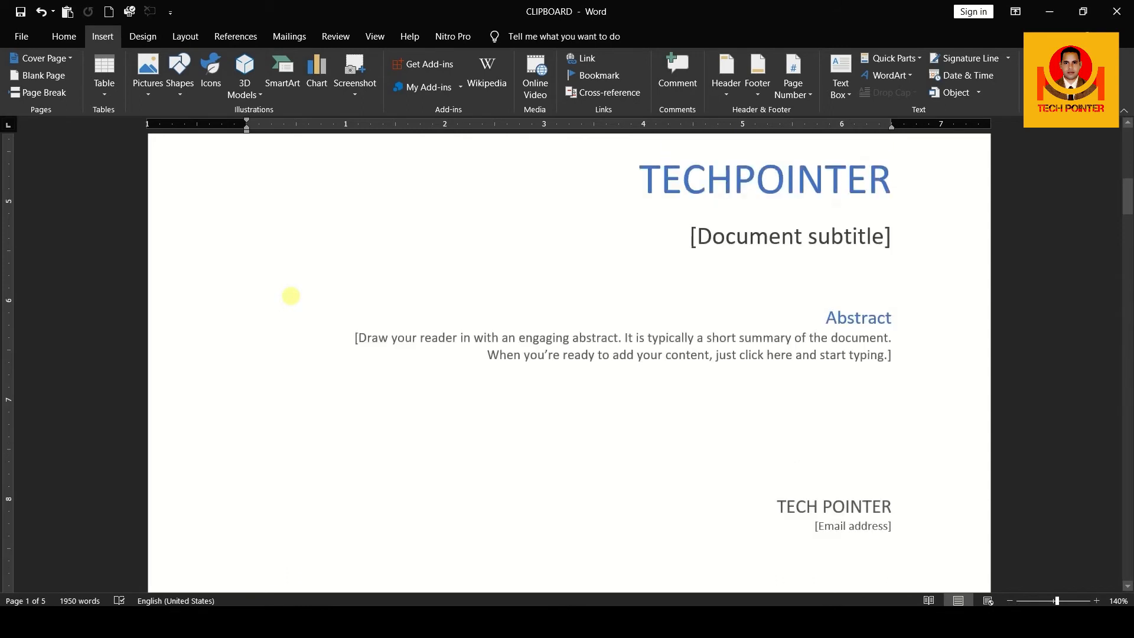
scroll(290, 295, "up", 8)
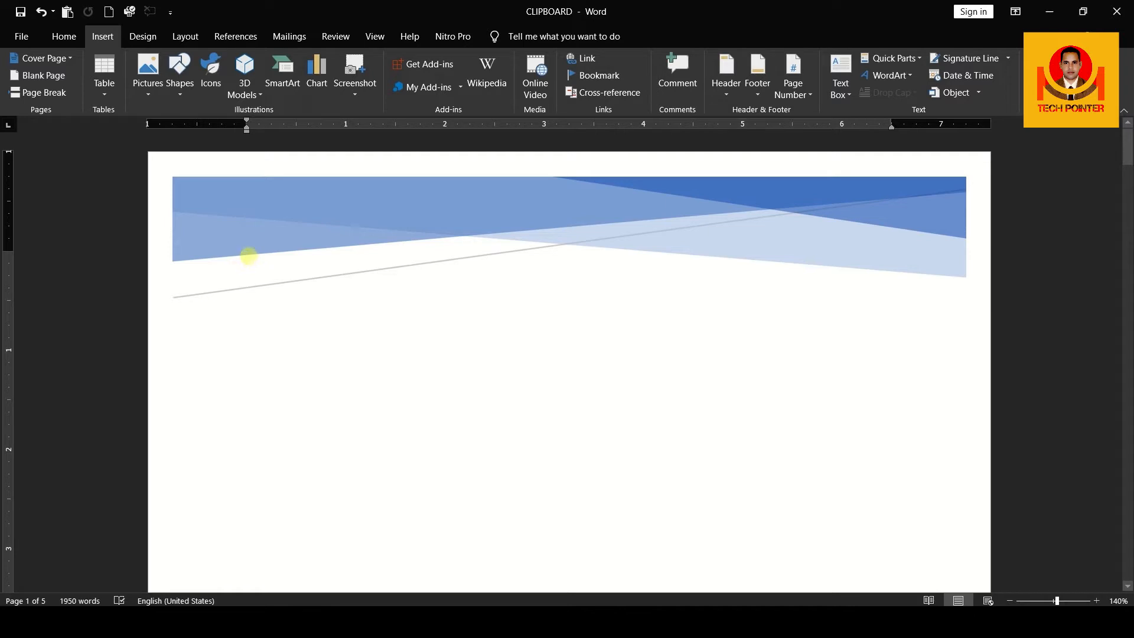
Search the online pictures for "book" to find an image for the cover page.
left_click(149, 94)
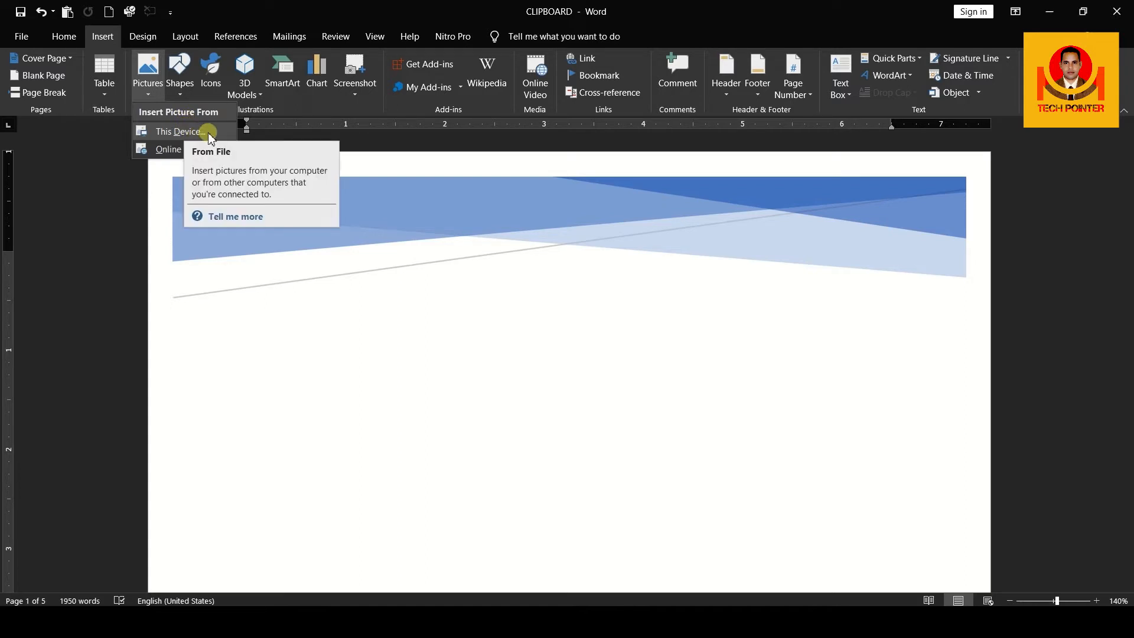
left_click(179, 151)
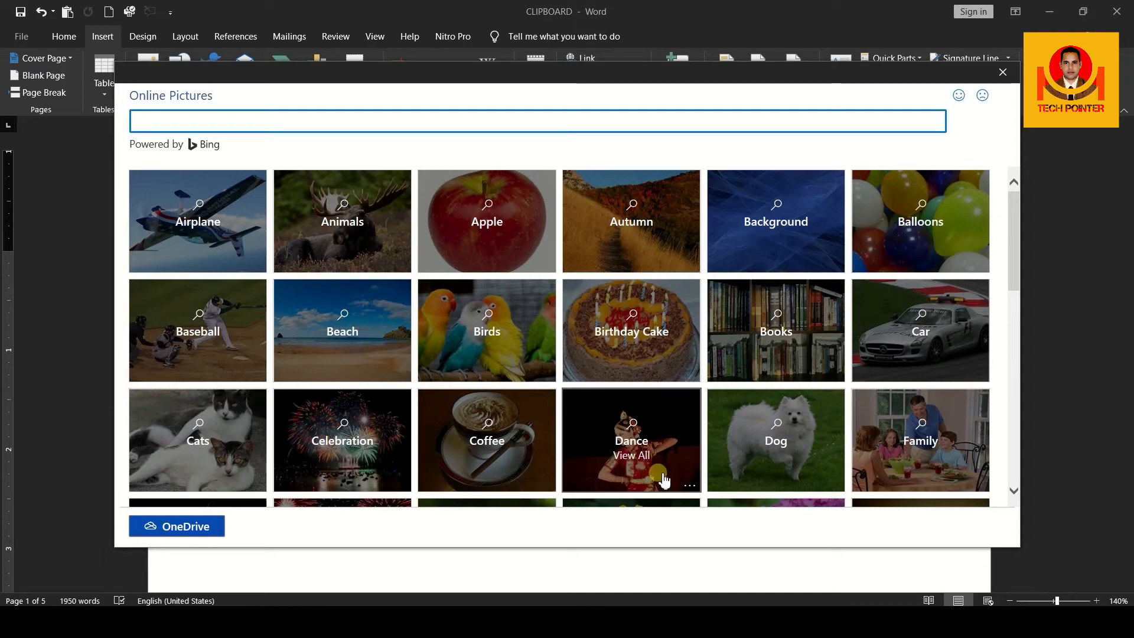
scroll(571, 435, "down", 3)
scroll(532, 295, "up", 2)
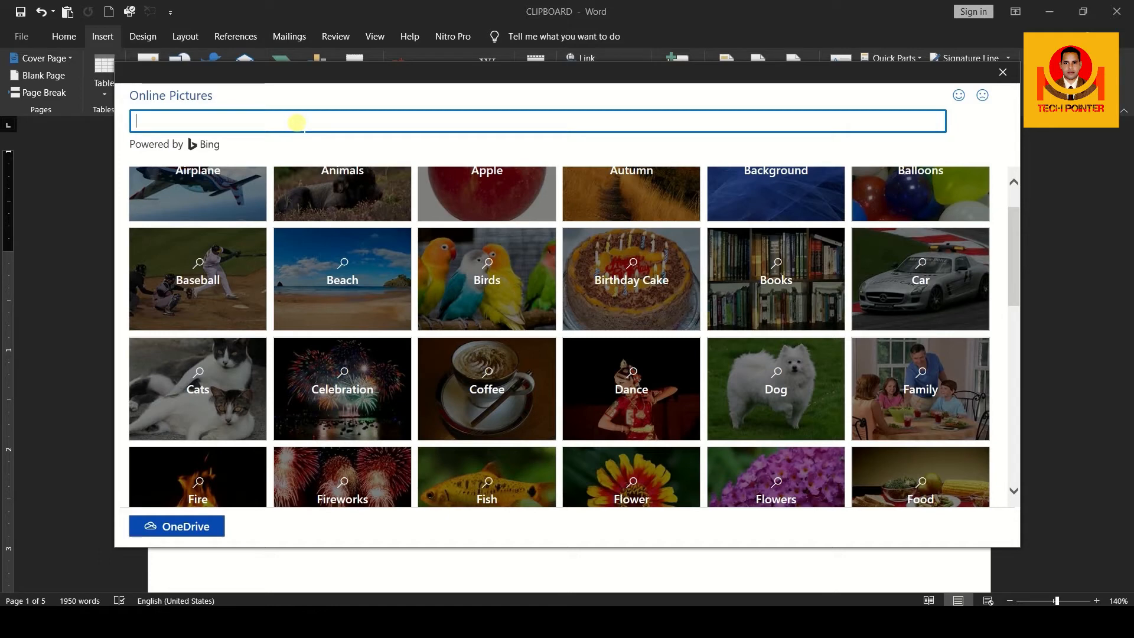
key("Return")
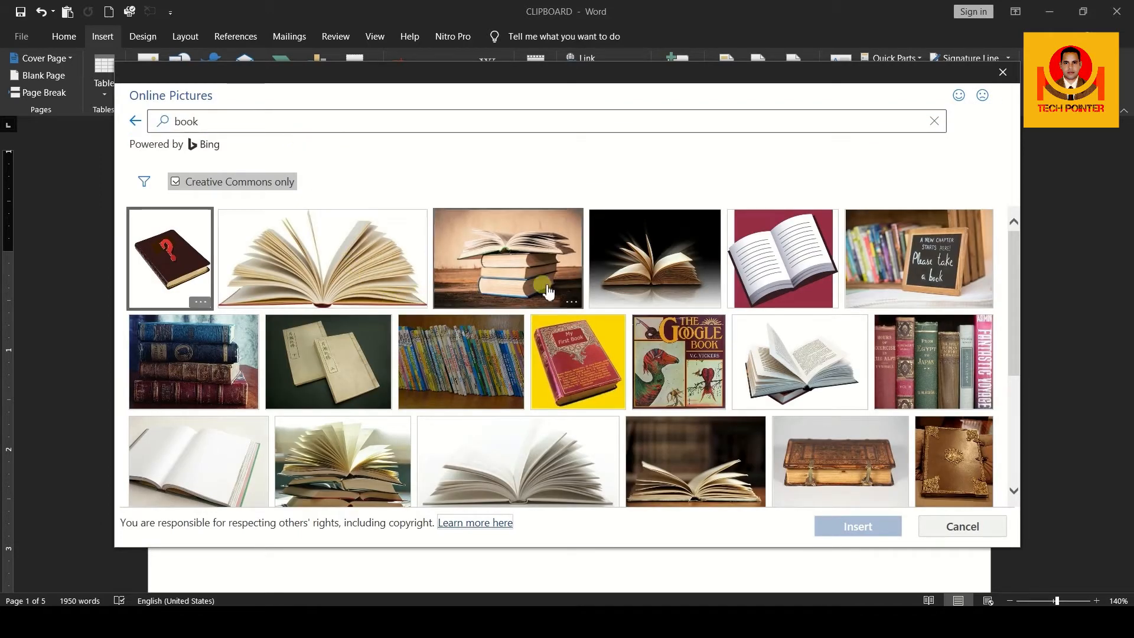
Insert only the green book picture labelled BOOK from the search results onto the cover page.
scroll(719, 379, "down", 3)
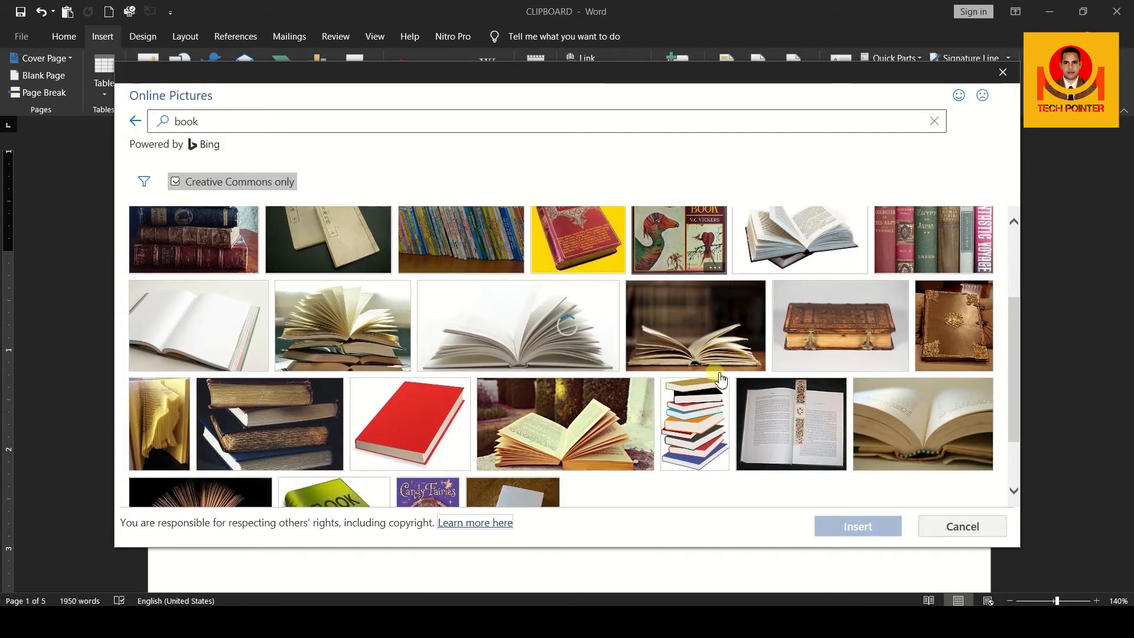
scroll(720, 379, "down", 2)
scroll(494, 370, "down", 1)
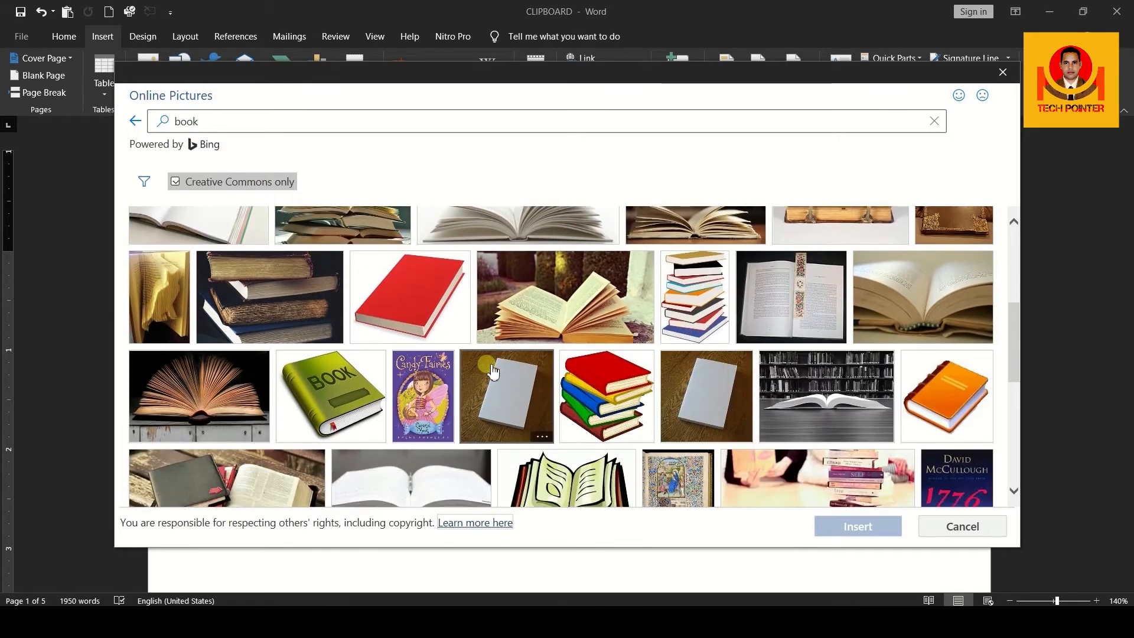
scroll(494, 371, "down", 1)
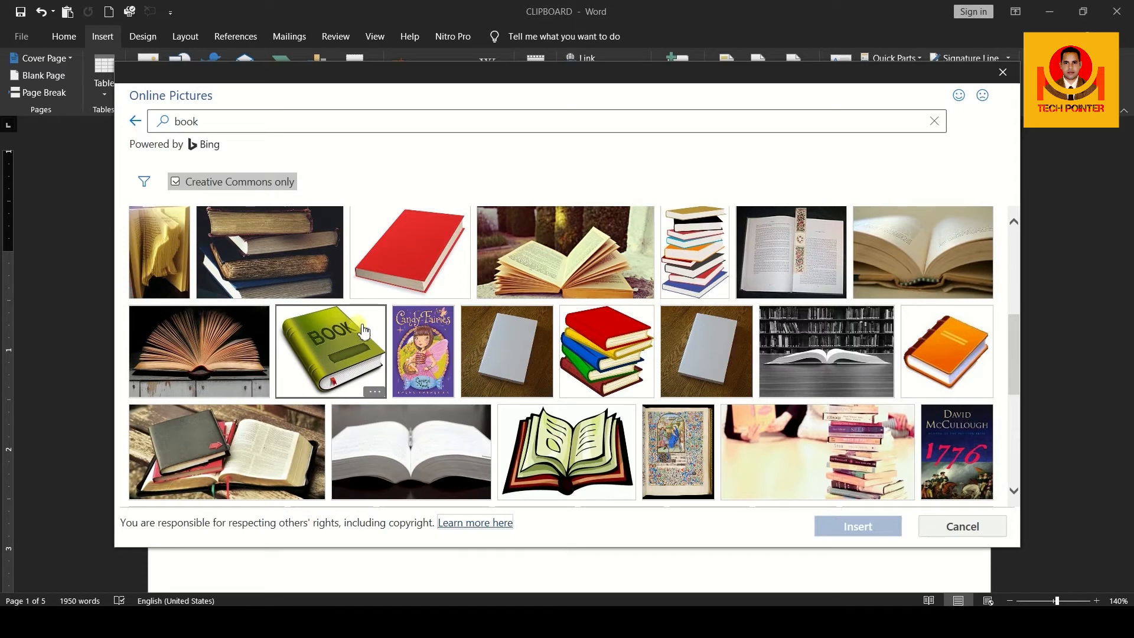
left_click(337, 347)
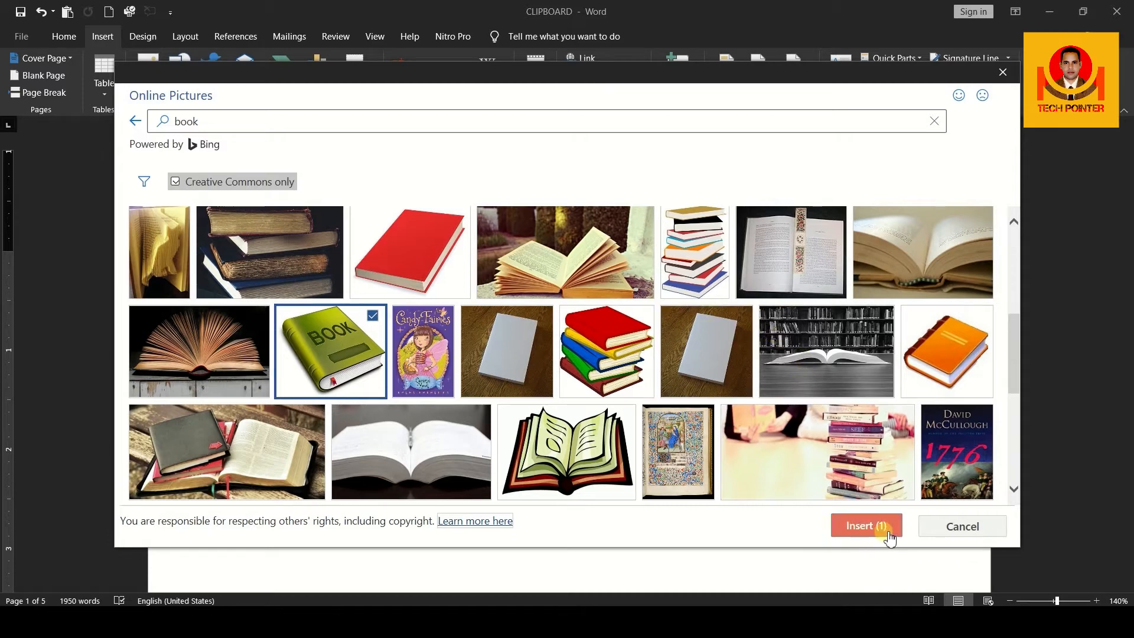
left_click(947, 346)
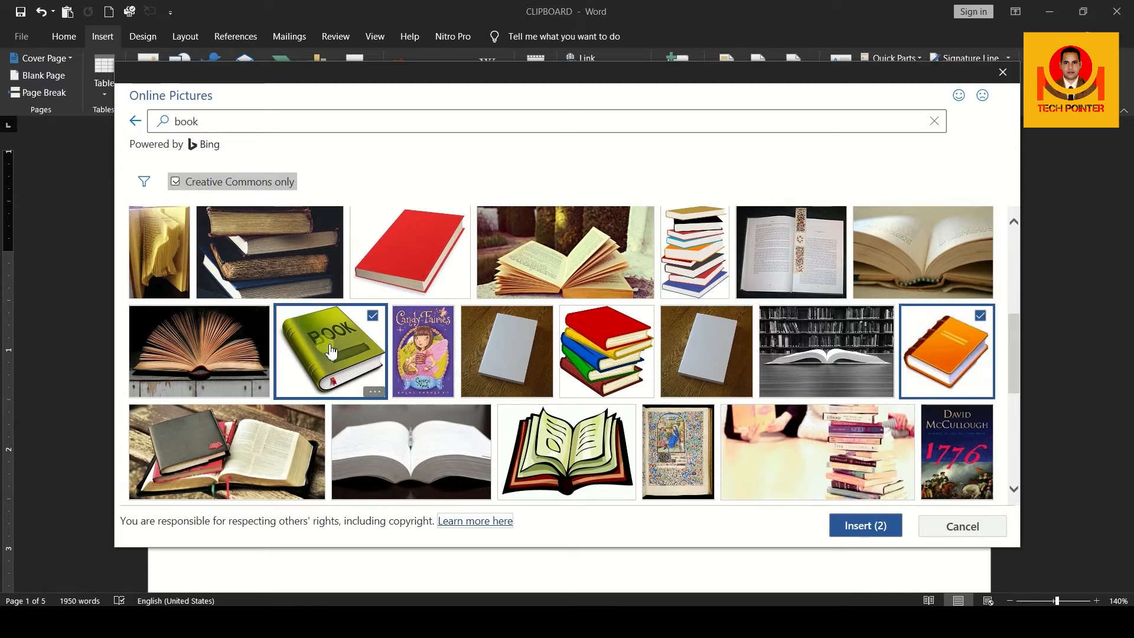
left_click(879, 532)
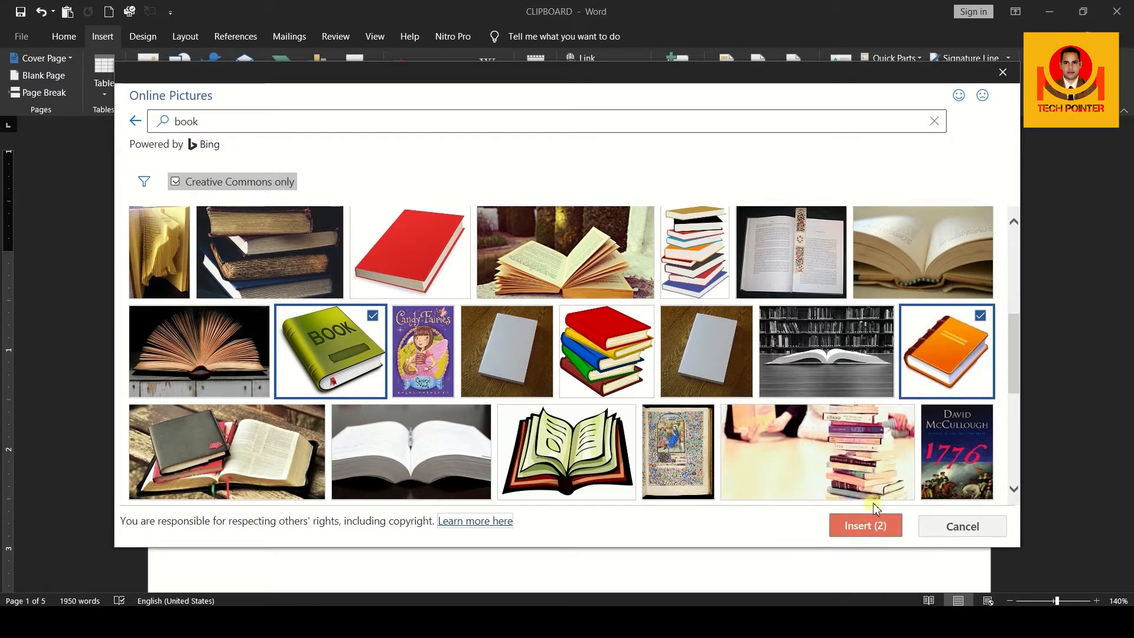
left_click(973, 358)
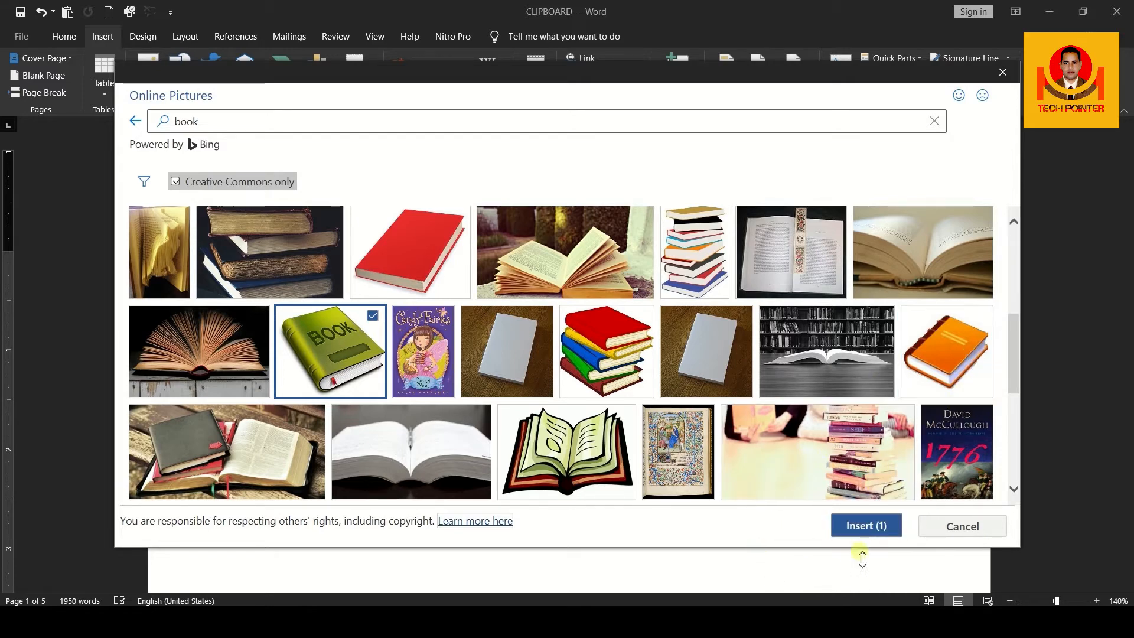
left_click(880, 530)
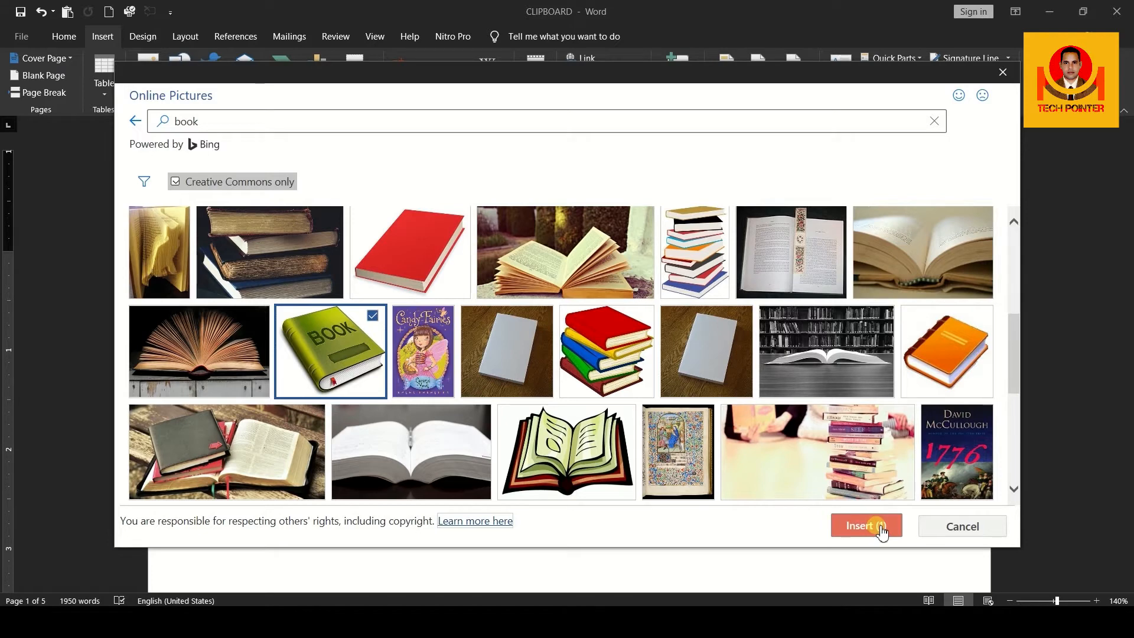
left_click(879, 530)
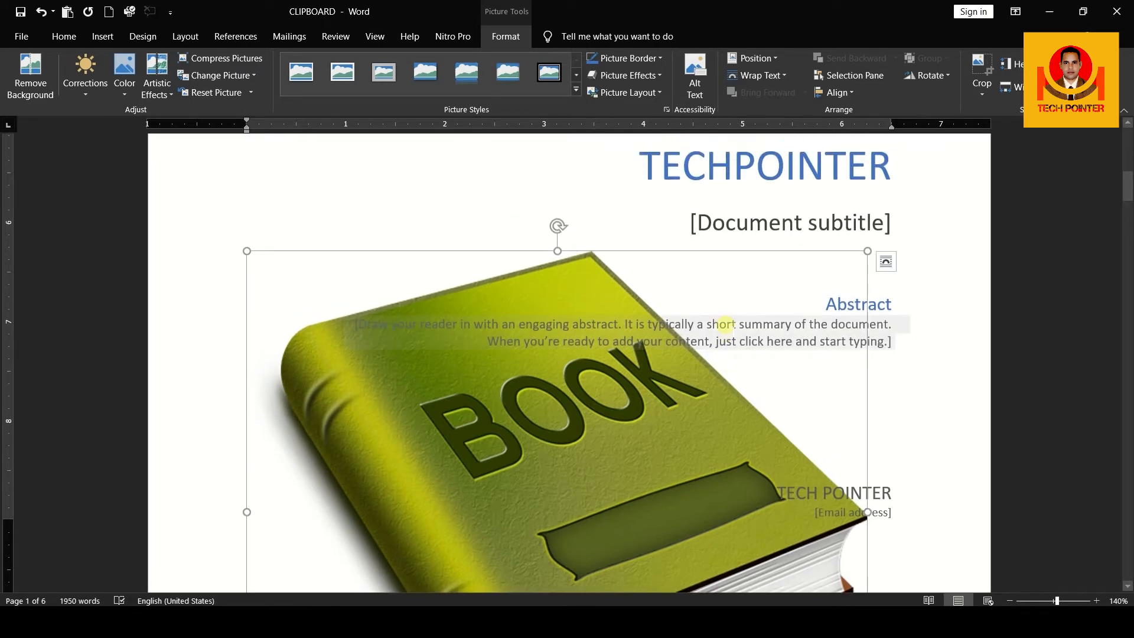
scroll(725, 324, "down", 5)
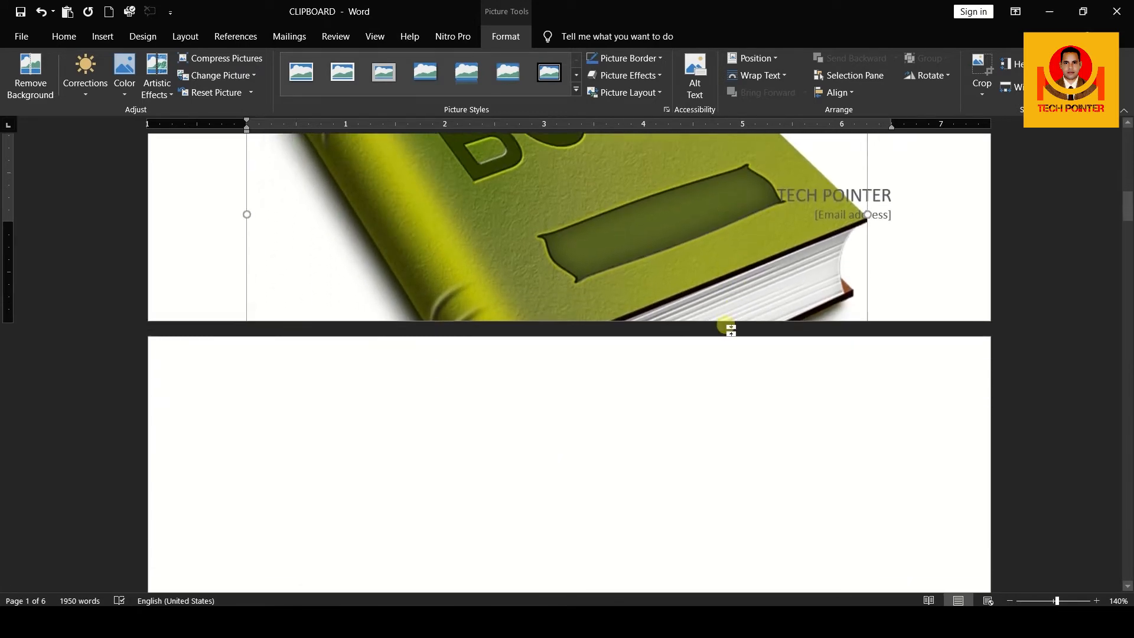
scroll(732, 333, "up", 10)
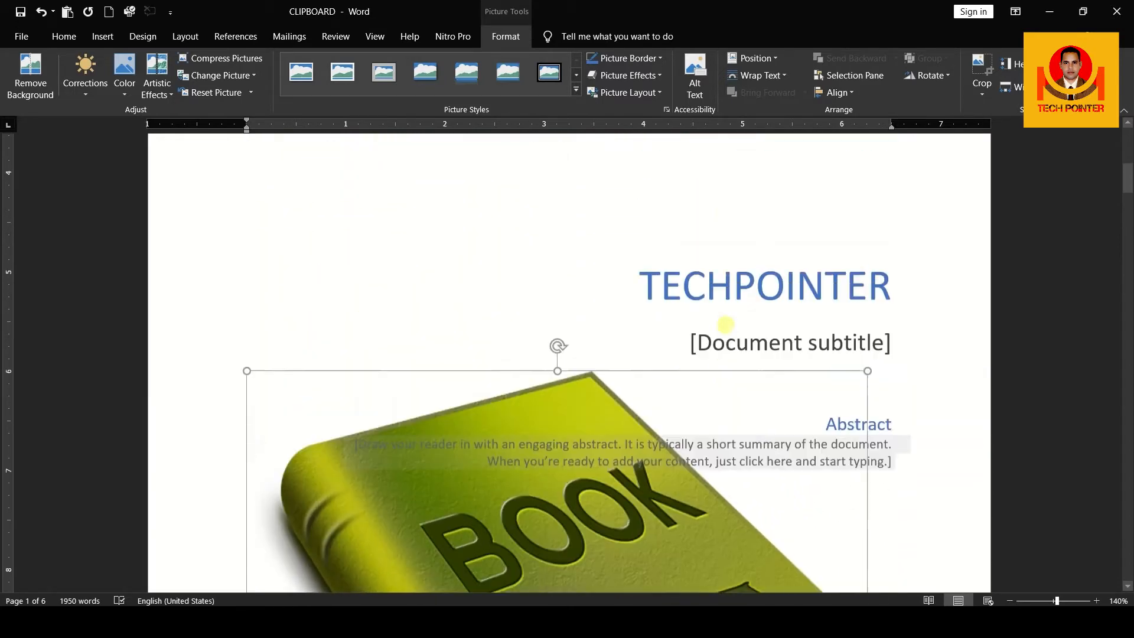
scroll(725, 324, "down", 4)
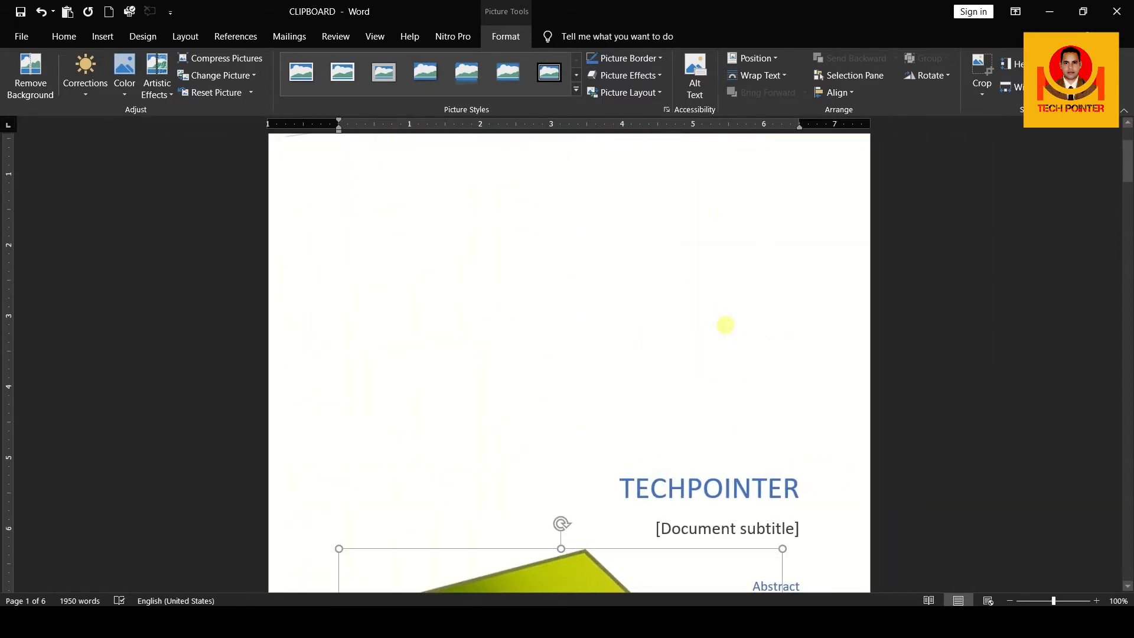
Set the text wrapping of the green book picture on the cover page to Tight.
scroll(725, 324, "down", 7)
scroll(725, 325, "up", 8)
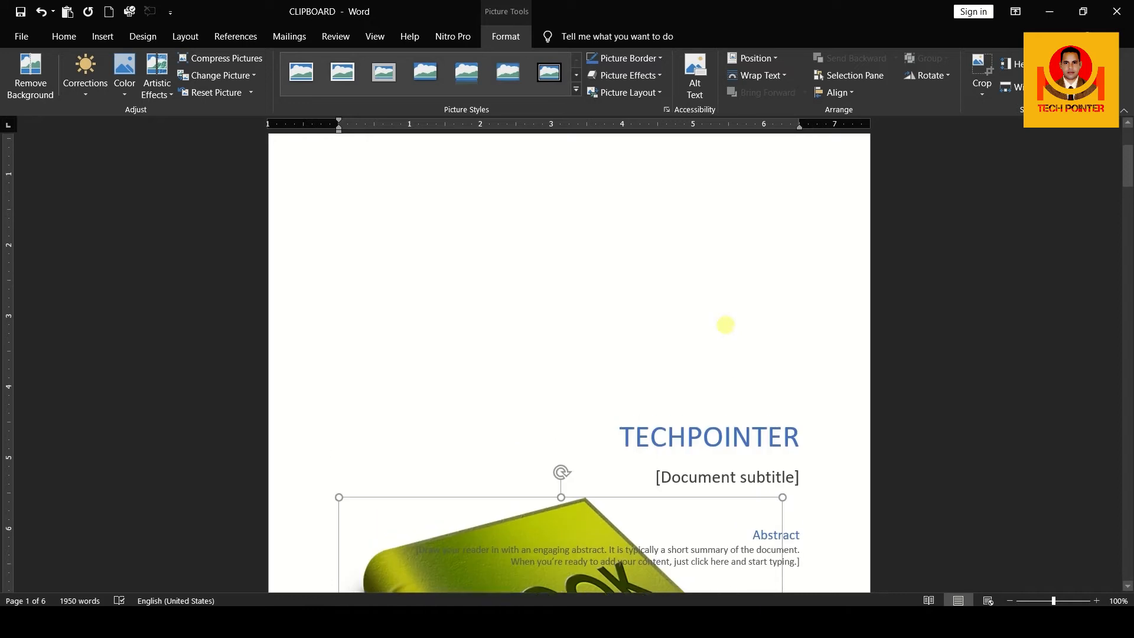
scroll(725, 324, "down", 7)
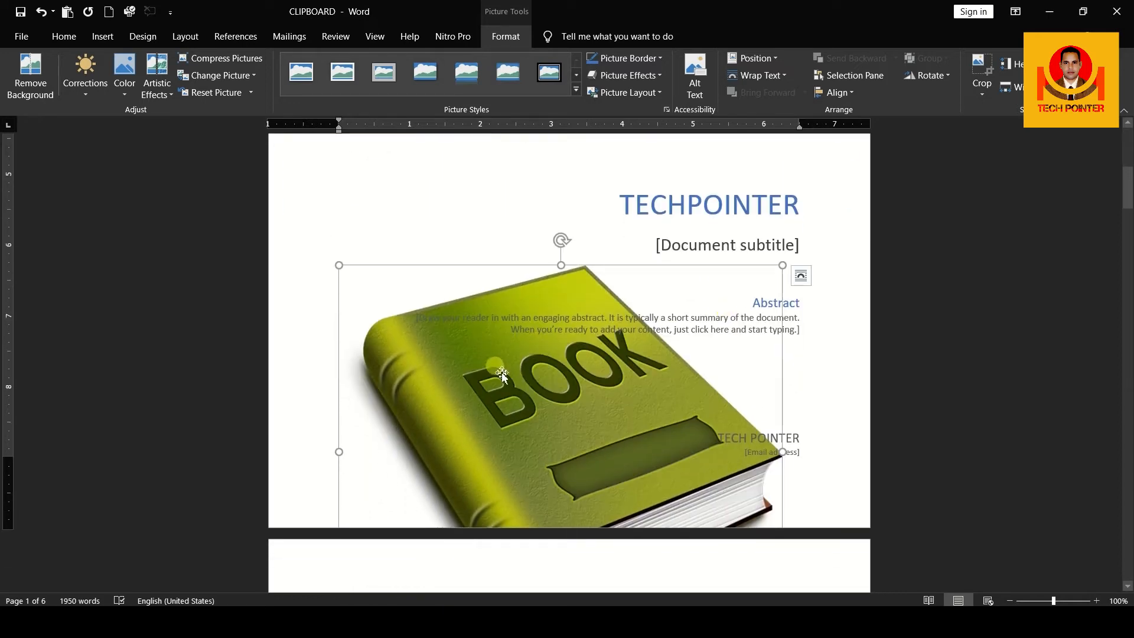
right_click(497, 372)
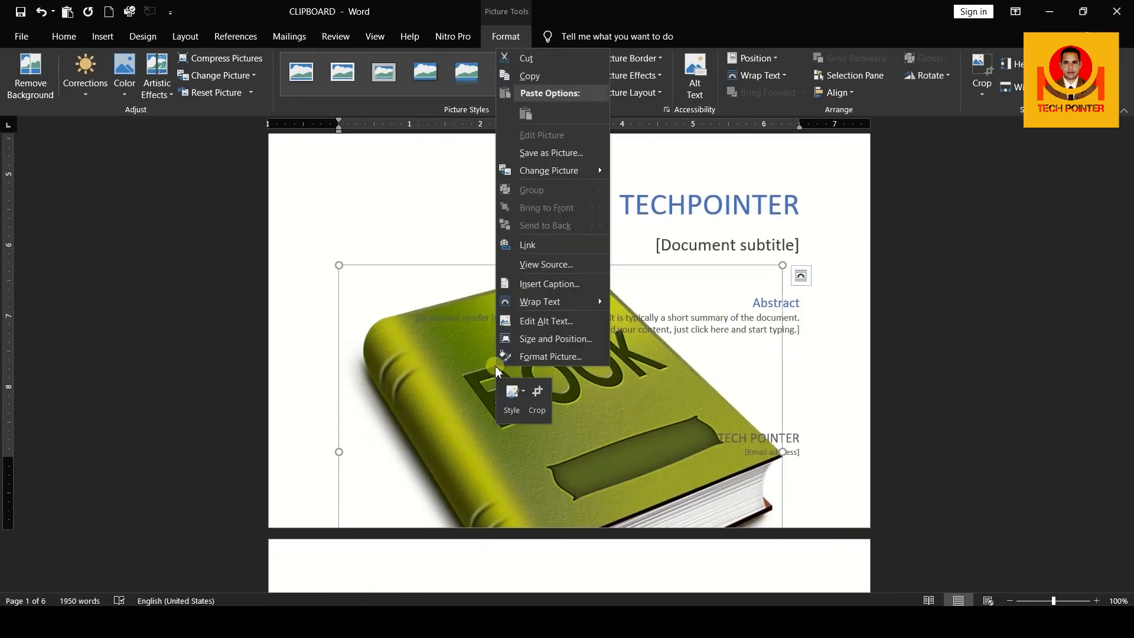
left_click(514, 307)
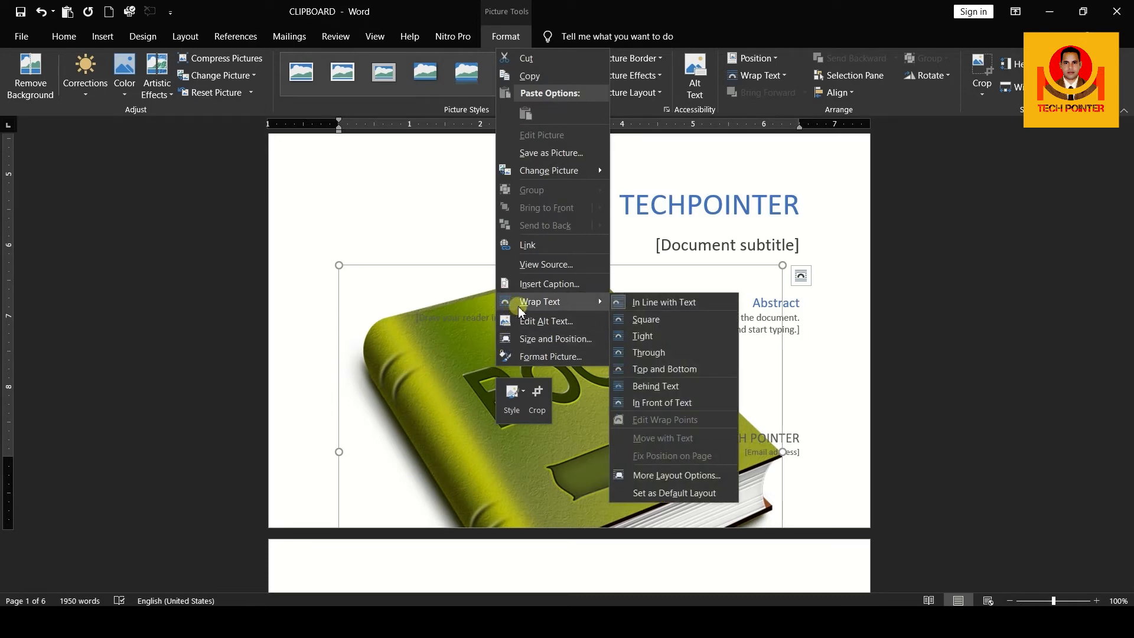
left_click(637, 307)
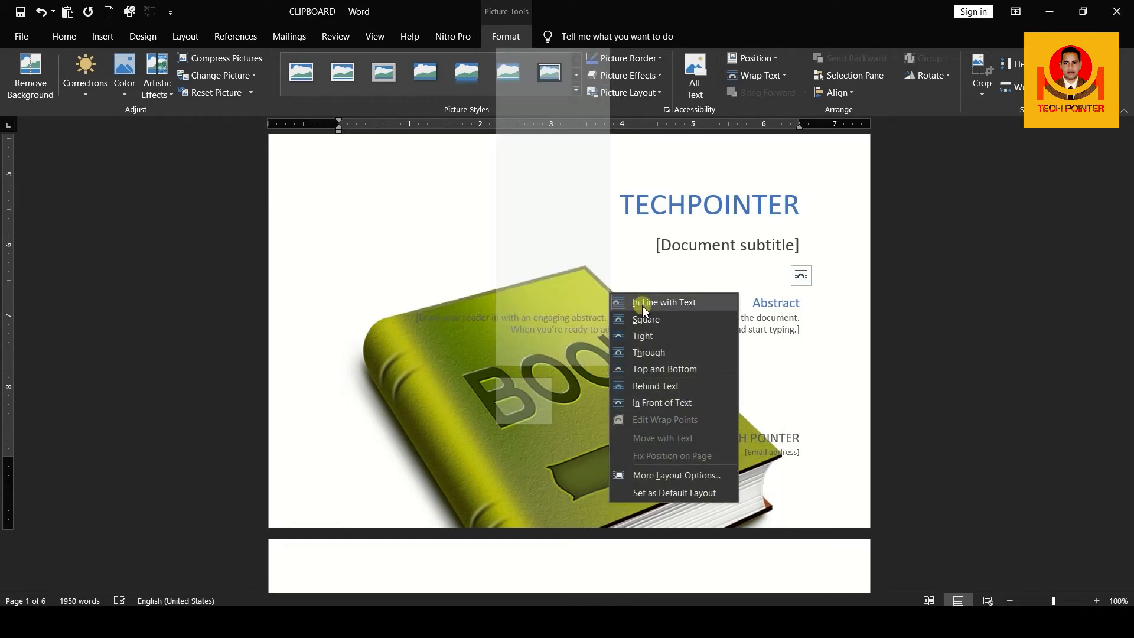
left_click(653, 340)
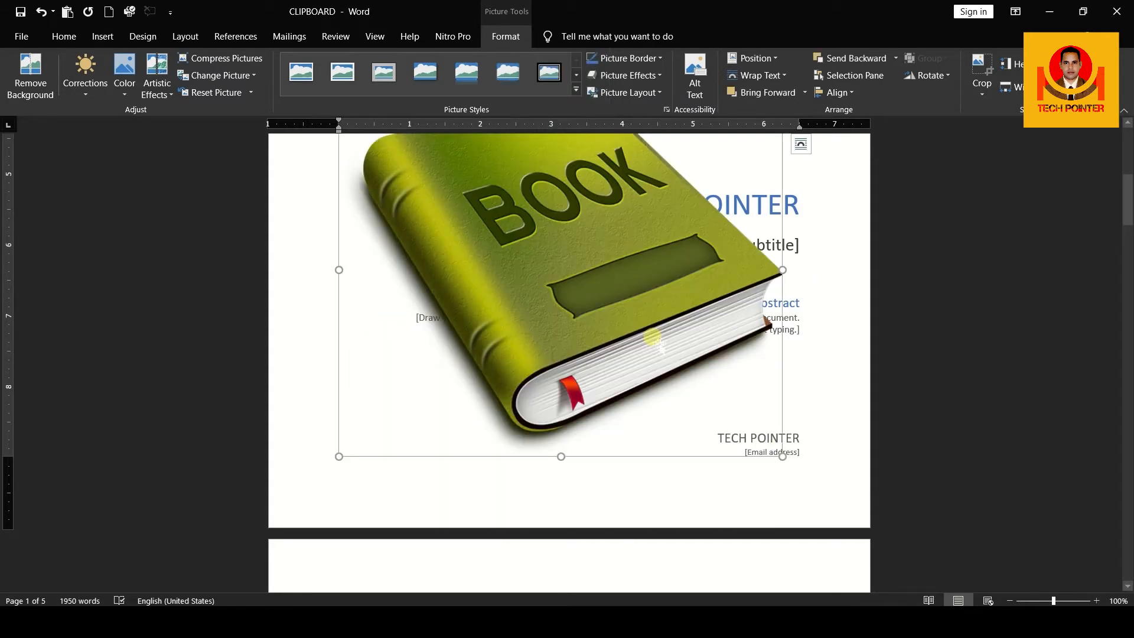
Move the book picture up the cover page, between the blue header design and the TECHPOINTER title.
scroll(654, 341, "up", 6)
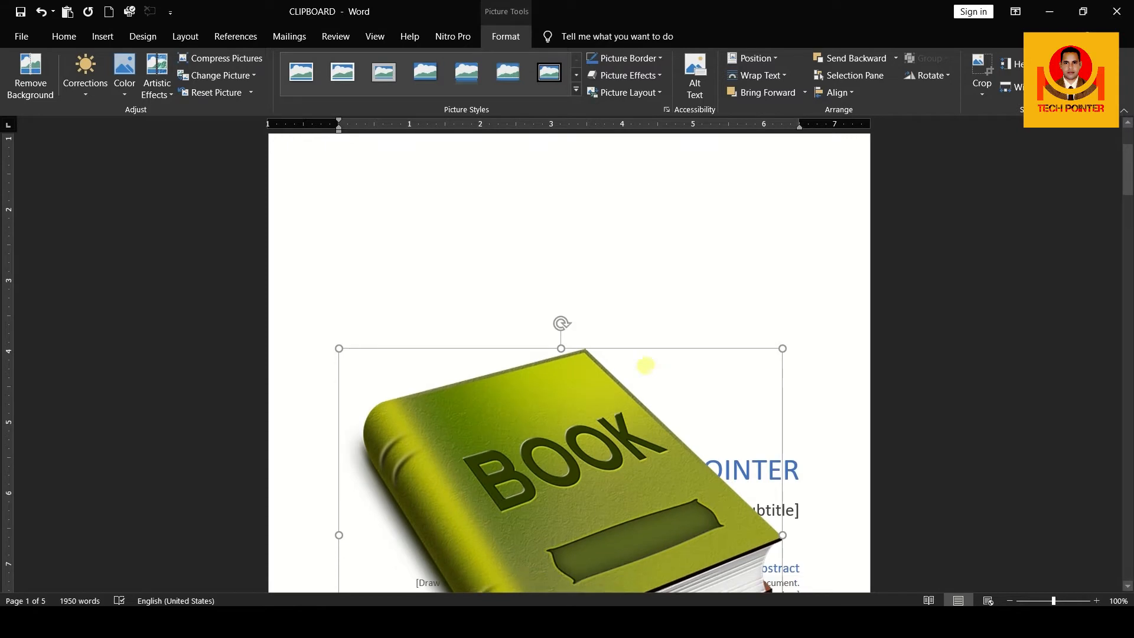
left_click_drag(549, 413, 555, 315)
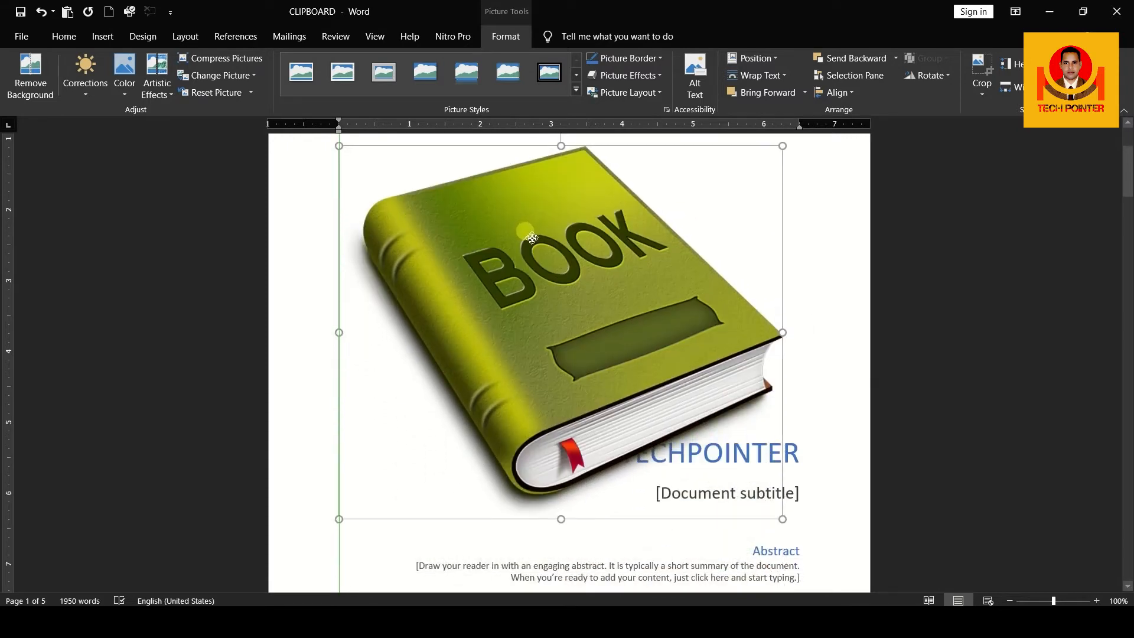
scroll(555, 314, "up", 3)
left_click_drag(585, 399, 587, 362)
scroll(587, 362, "down", 3)
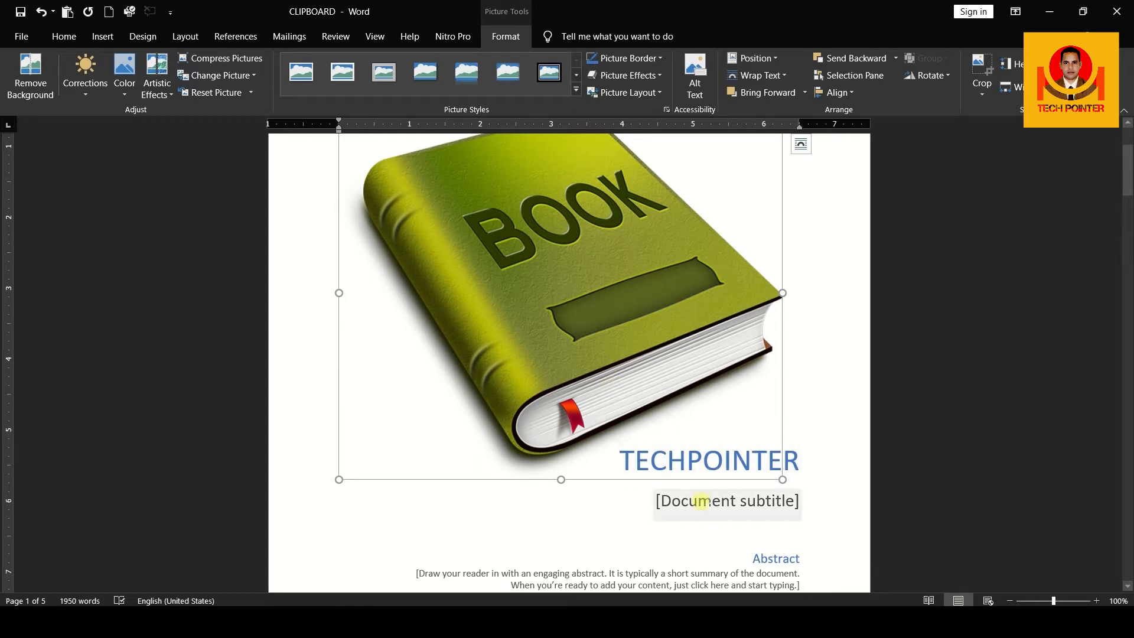
left_click(702, 503)
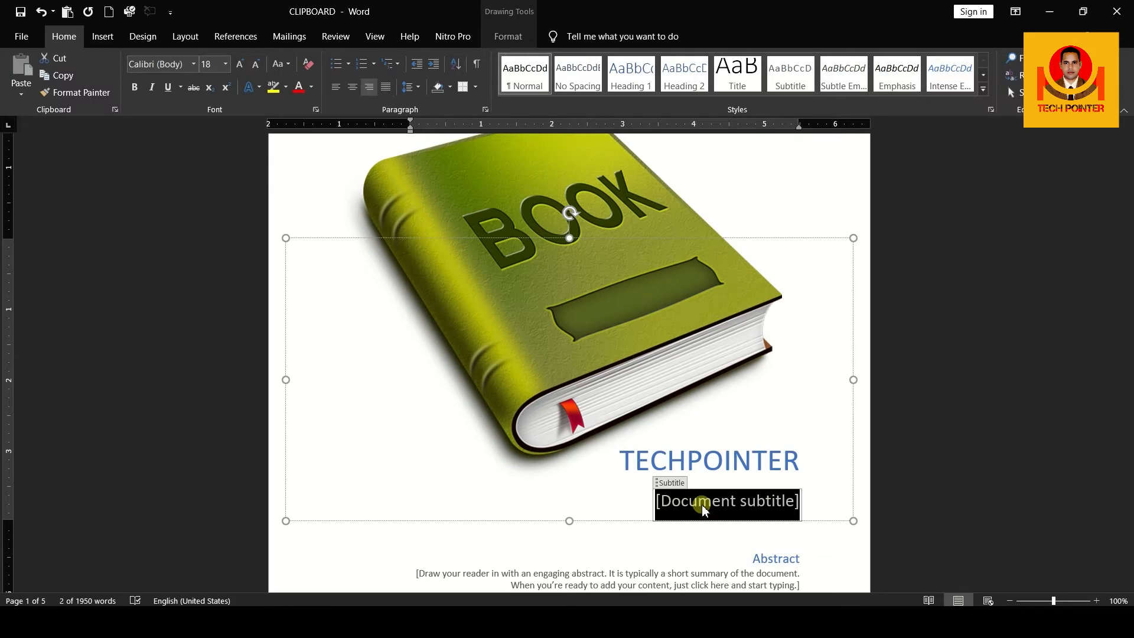
scroll(702, 508, "up", 3)
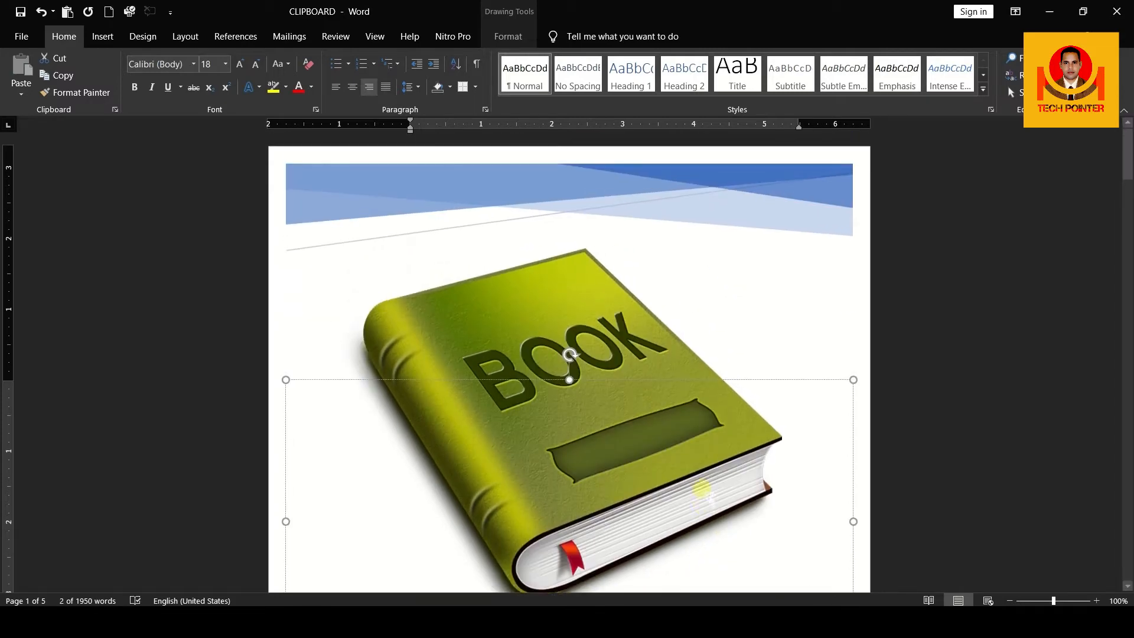
left_click(751, 258)
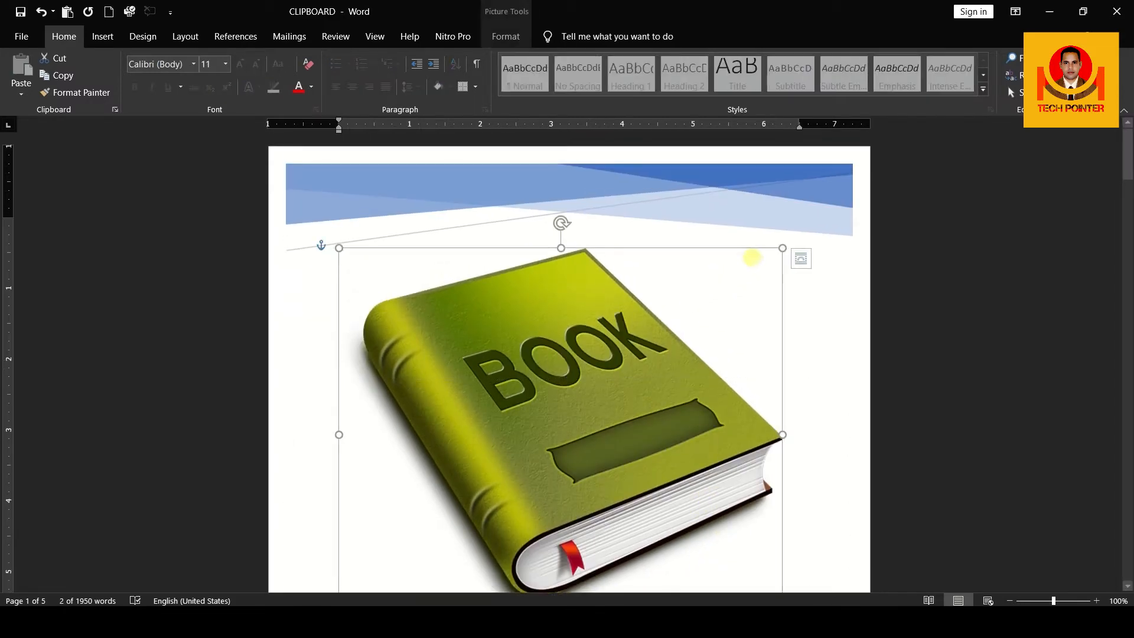
left_click(102, 34)
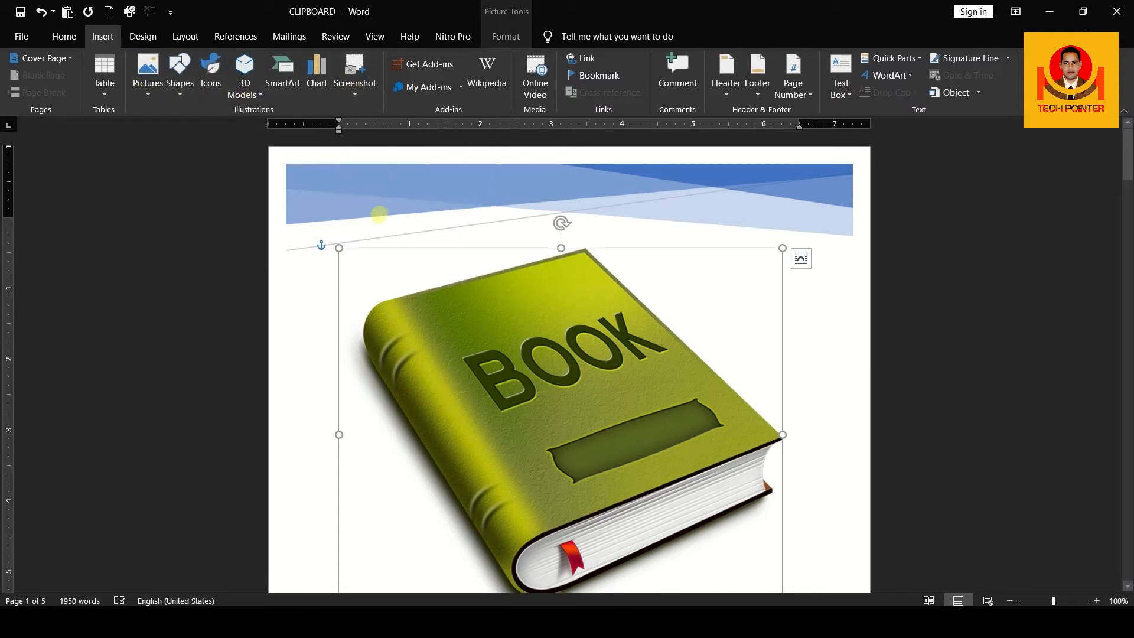
left_click(379, 214)
left_click(308, 313)
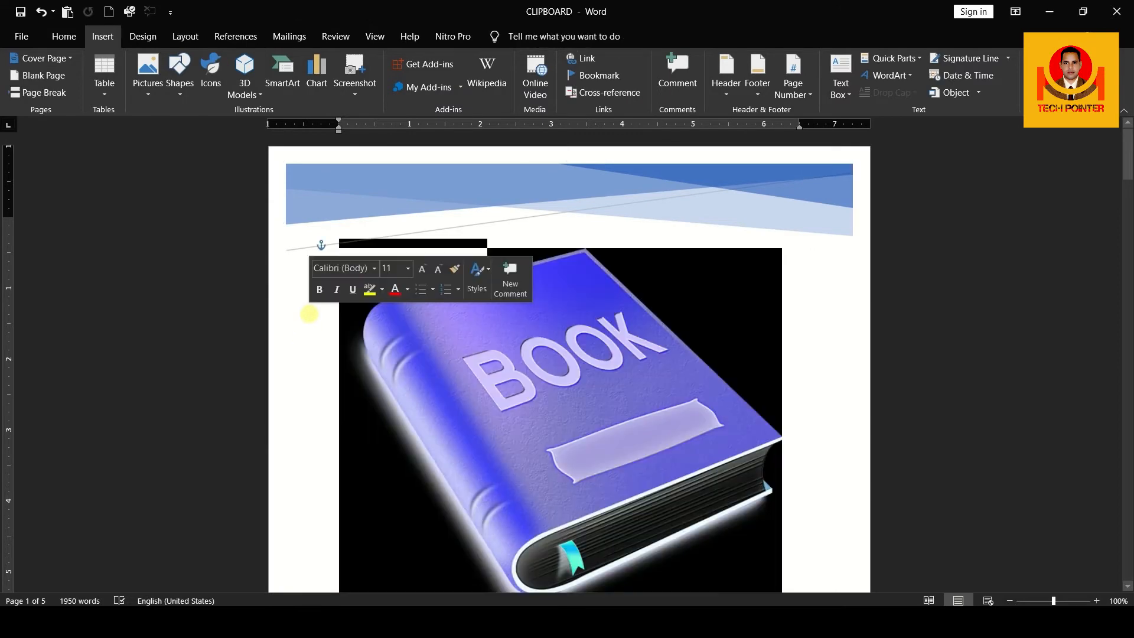
left_click(361, 249)
left_click(364, 229)
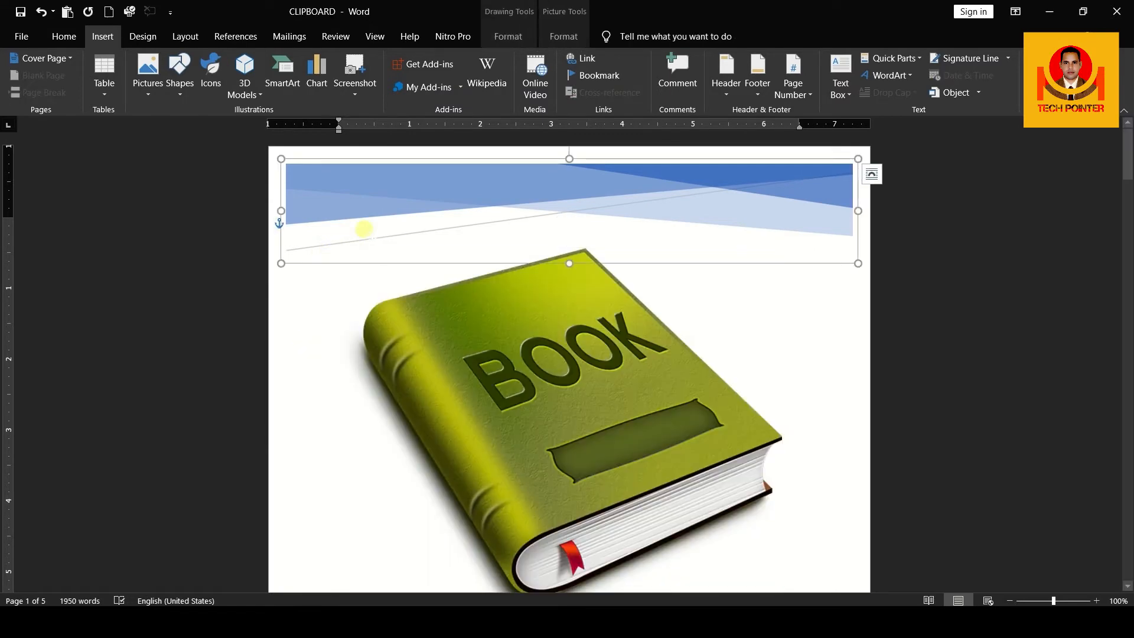
left_click(322, 319)
scroll(322, 319, "down", 4)
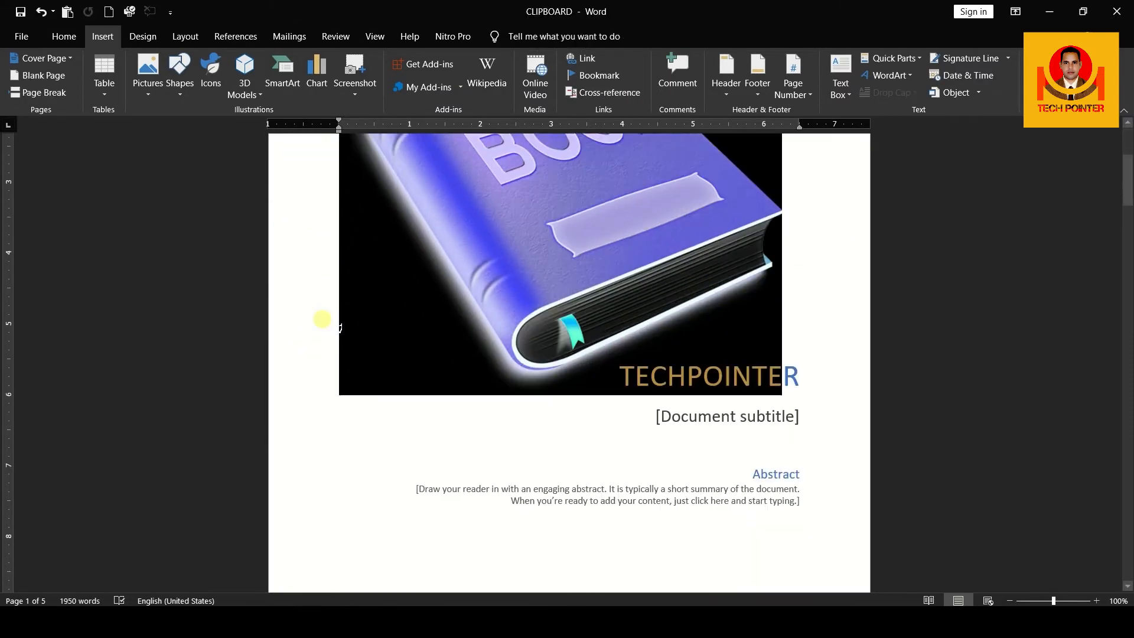
left_click(370, 418)
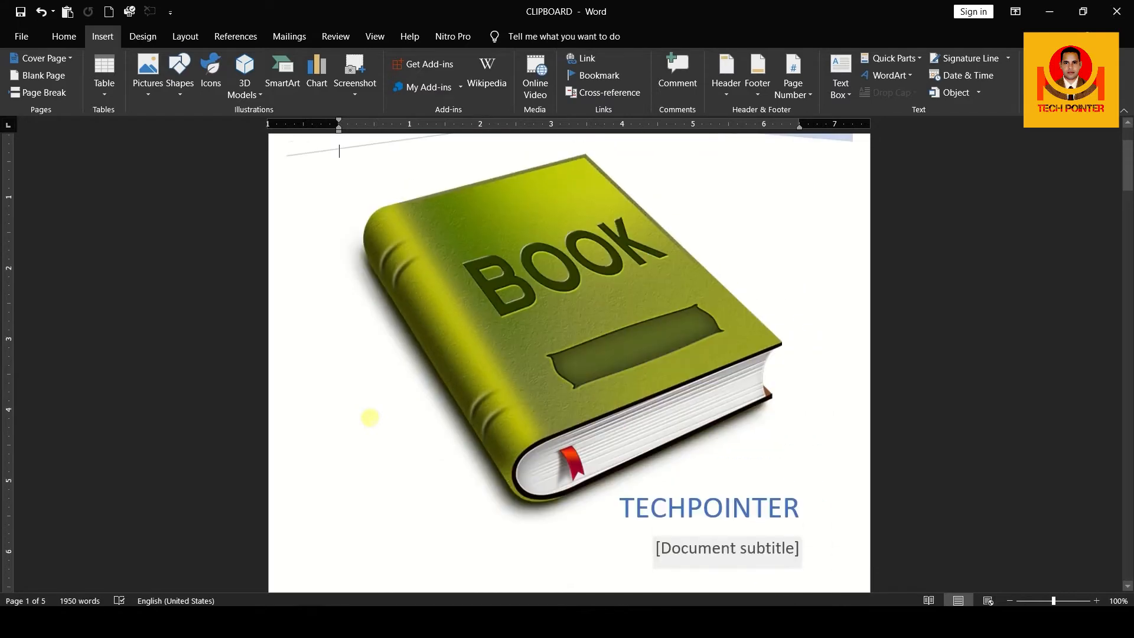
Insert the filled U-turn arrow icon from the Arrows category onto the cover page beside the book picture.
left_click(207, 75)
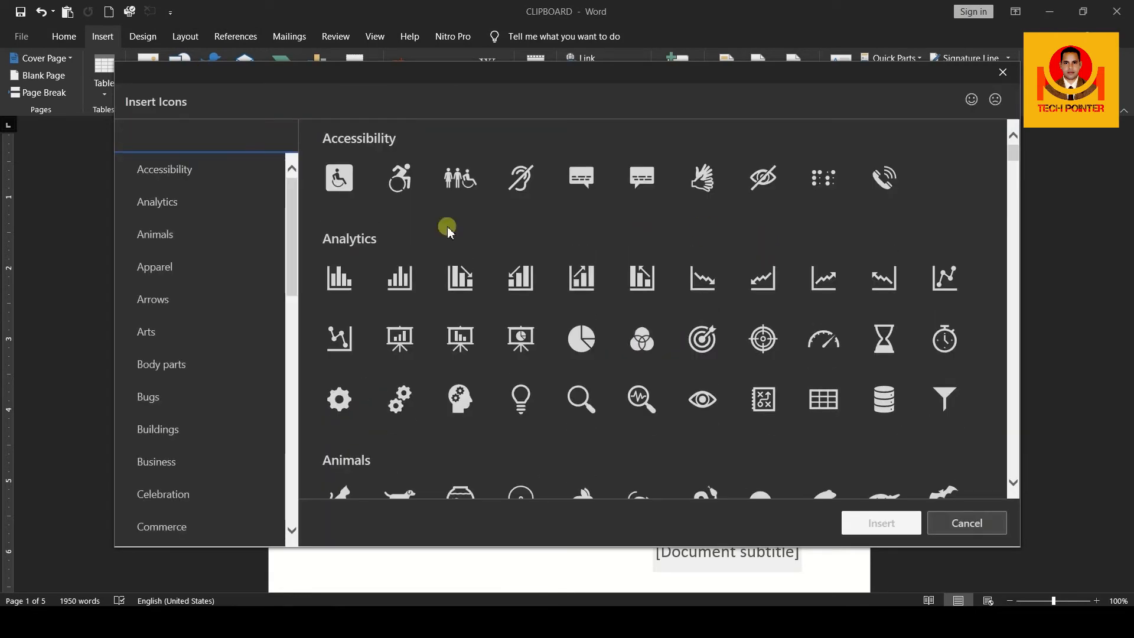
mouse_move(291, 250)
left_mouse_down()
mouse_move(296, 484)
mouse_move(289, 273)
left_mouse_up()
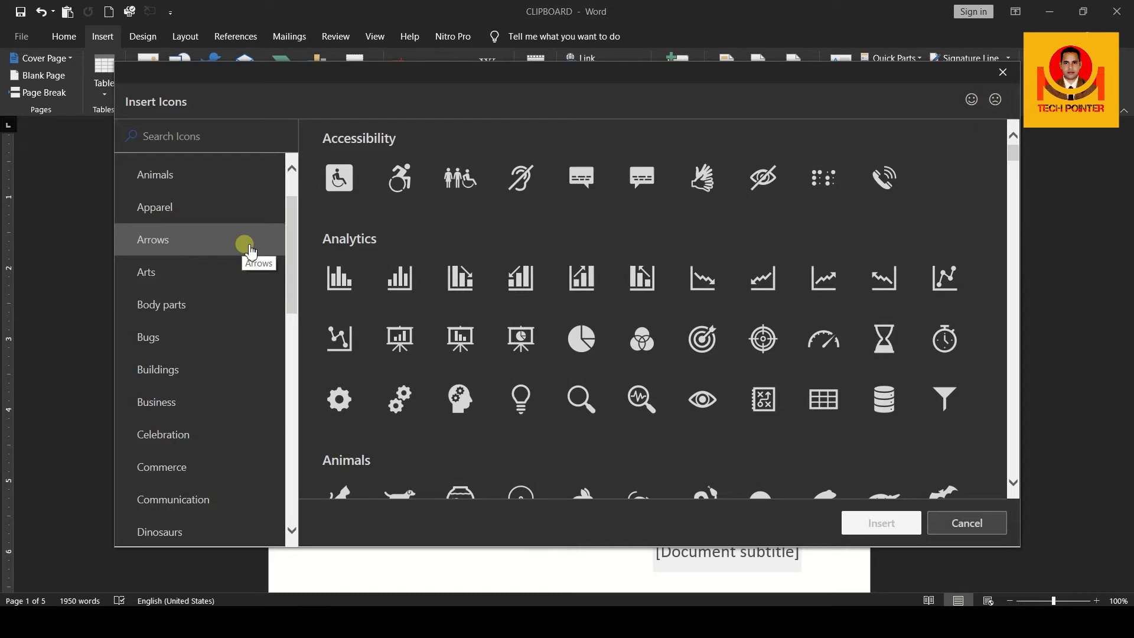
left_click(250, 251)
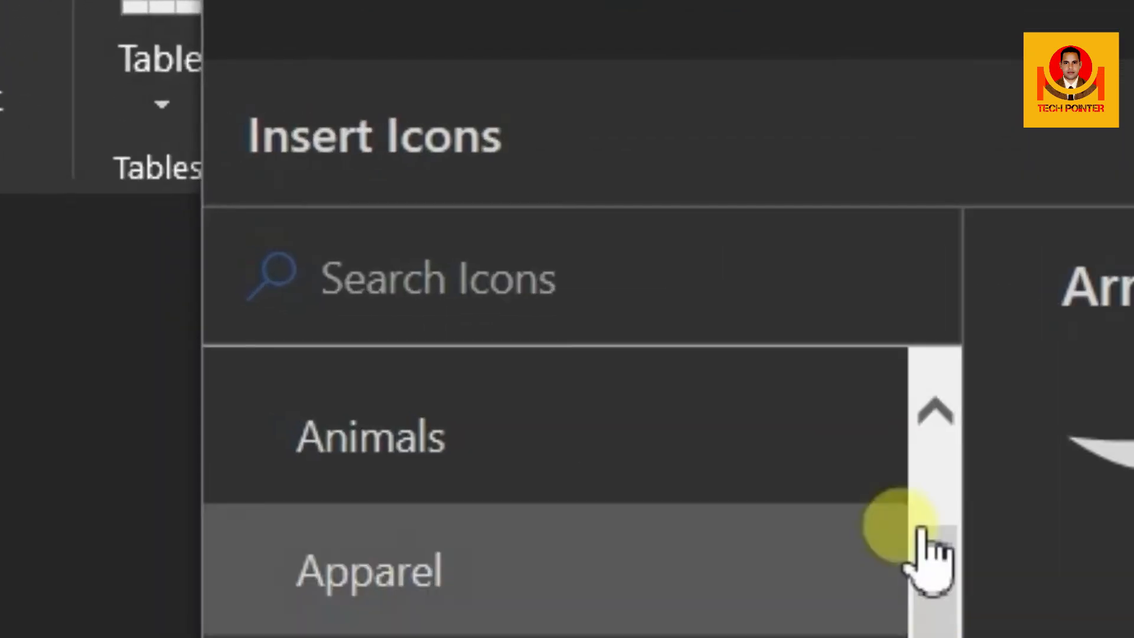
left_click(778, 302)
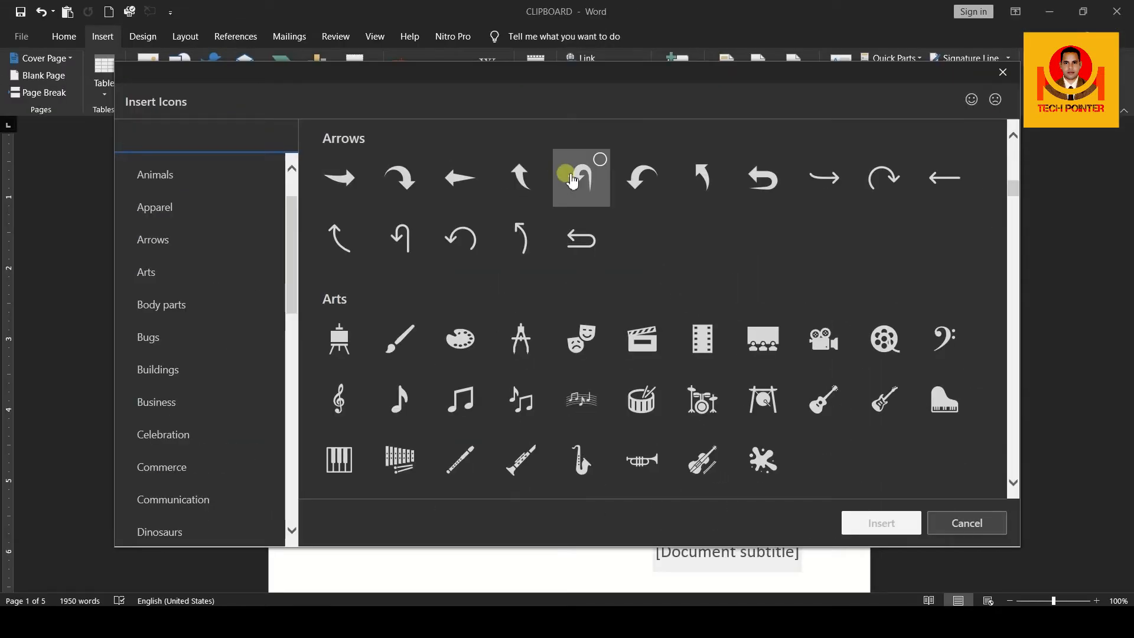
left_click(571, 180)
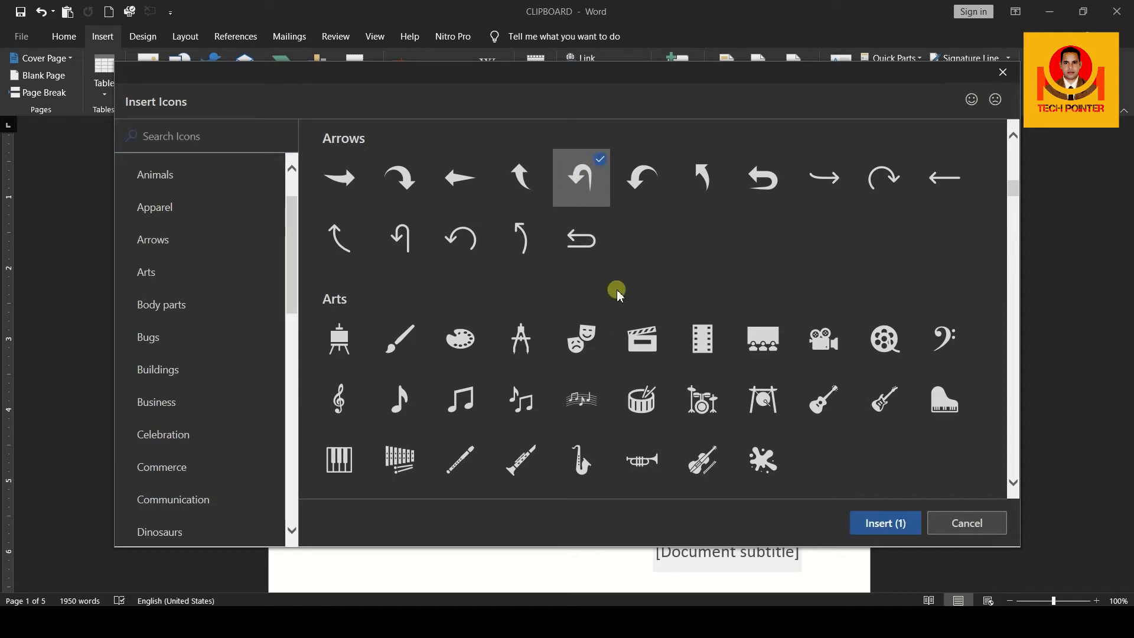
left_click(892, 523)
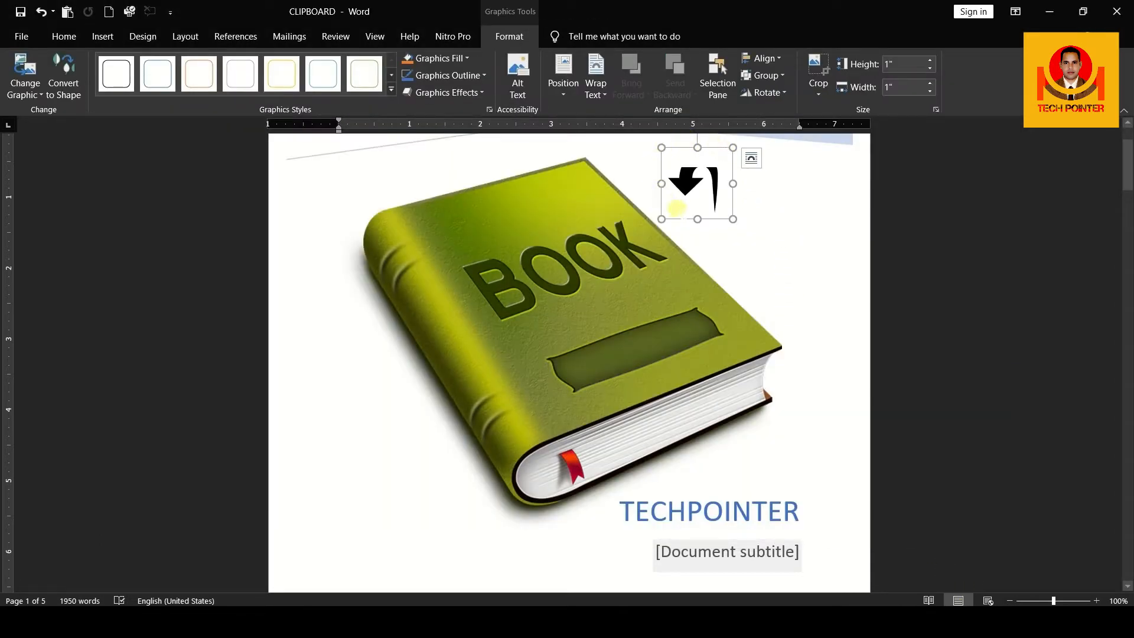
mouse_move(697, 197)
left_mouse_down()
mouse_move(705, 206)
mouse_move(693, 195)
left_mouse_up()
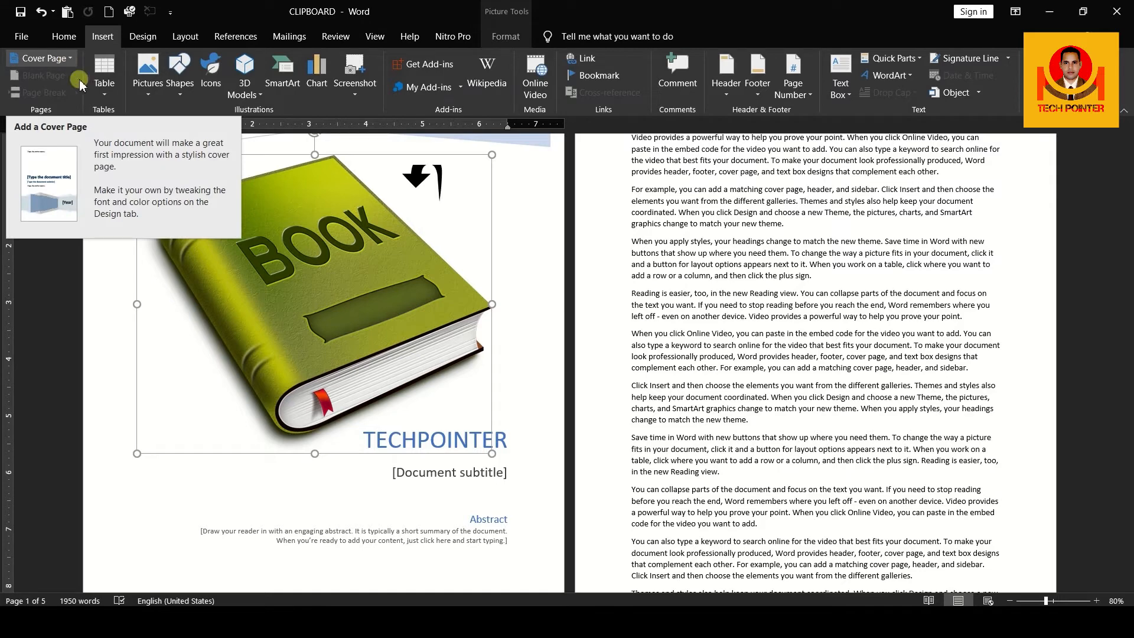
scroll(509, 559, "down", 2)
scroll(509, 558, "down", 1)
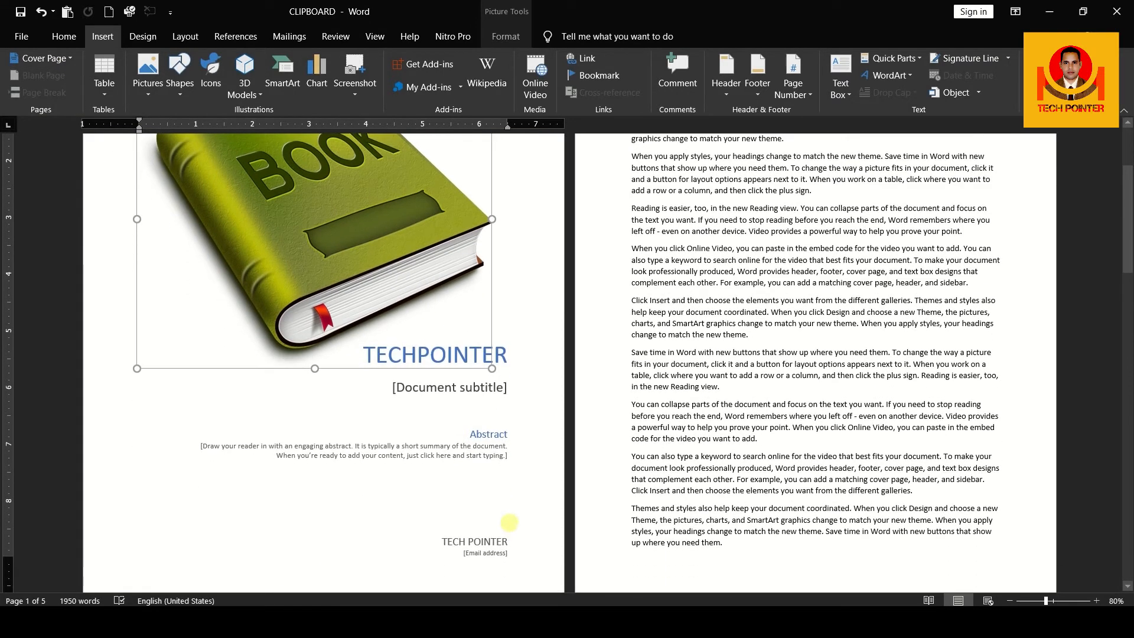
left_click_drag(509, 550, 366, 400)
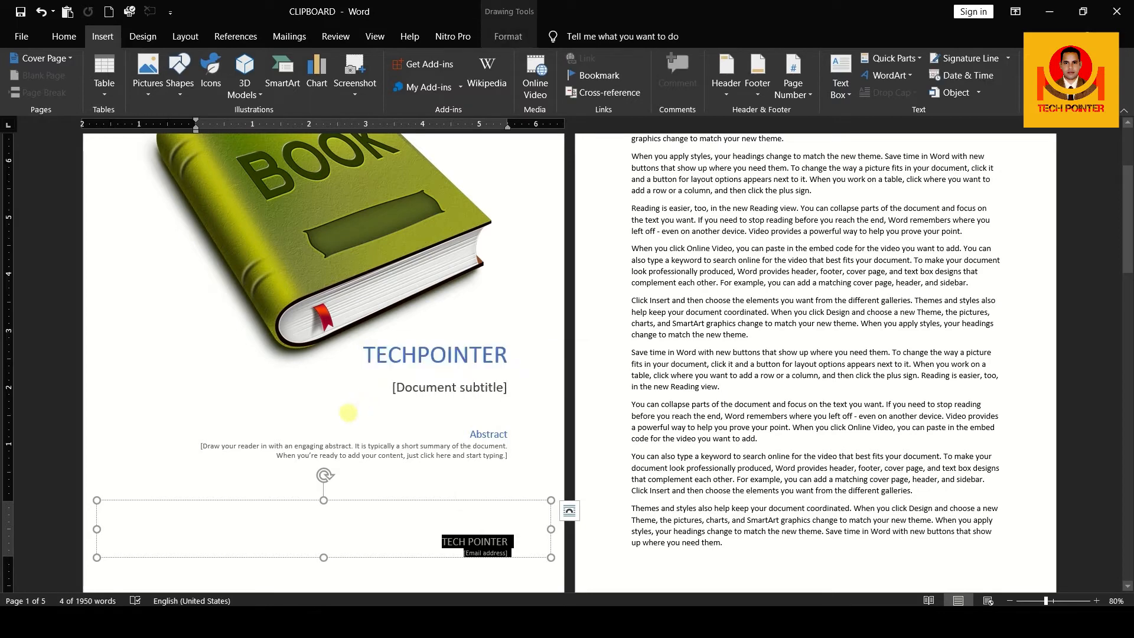
double_click(349, 412)
Select all the cover page content and save it to the cover page gallery as TECHPOINETR, keeping the General category.
scroll(349, 412, "up", 6)
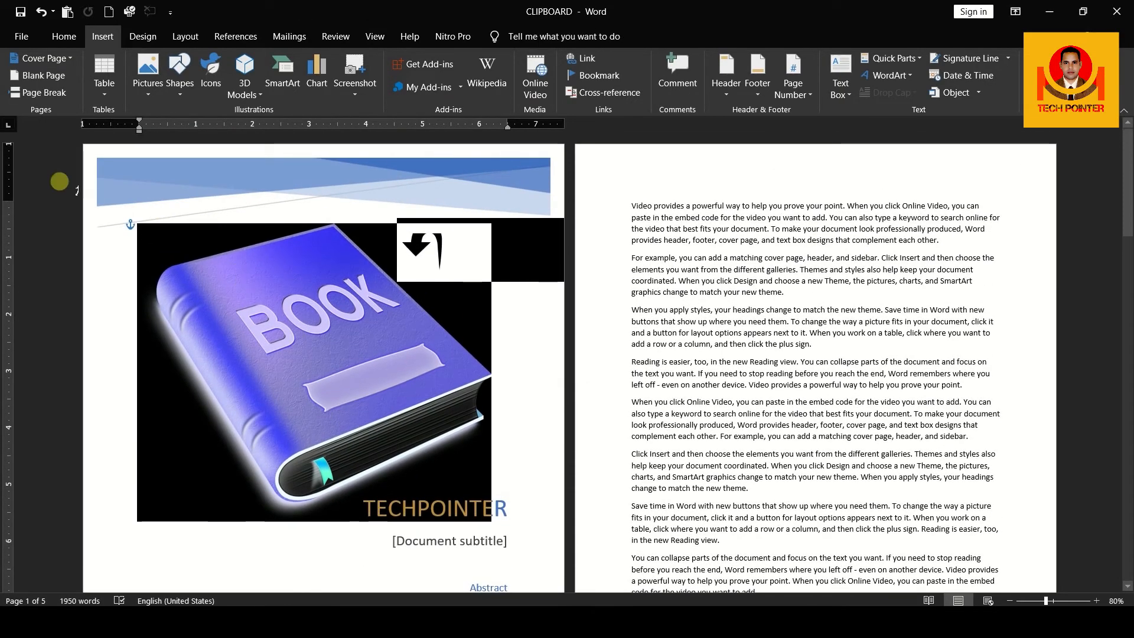
left_click_drag(85, 159, 371, 450)
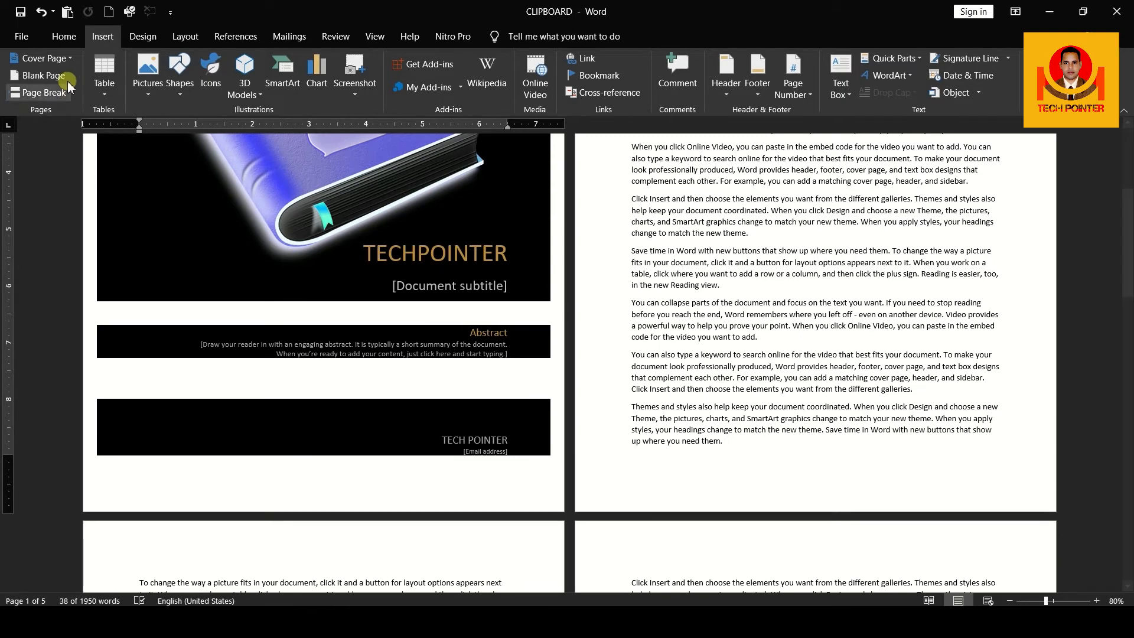
left_click(69, 59)
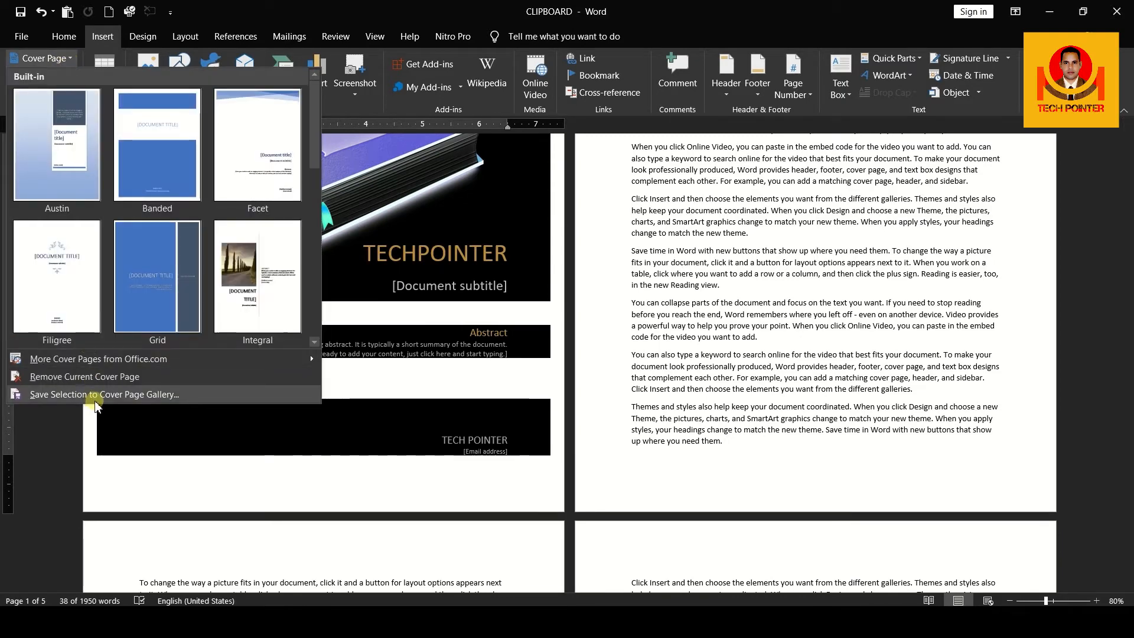
left_click(161, 395)
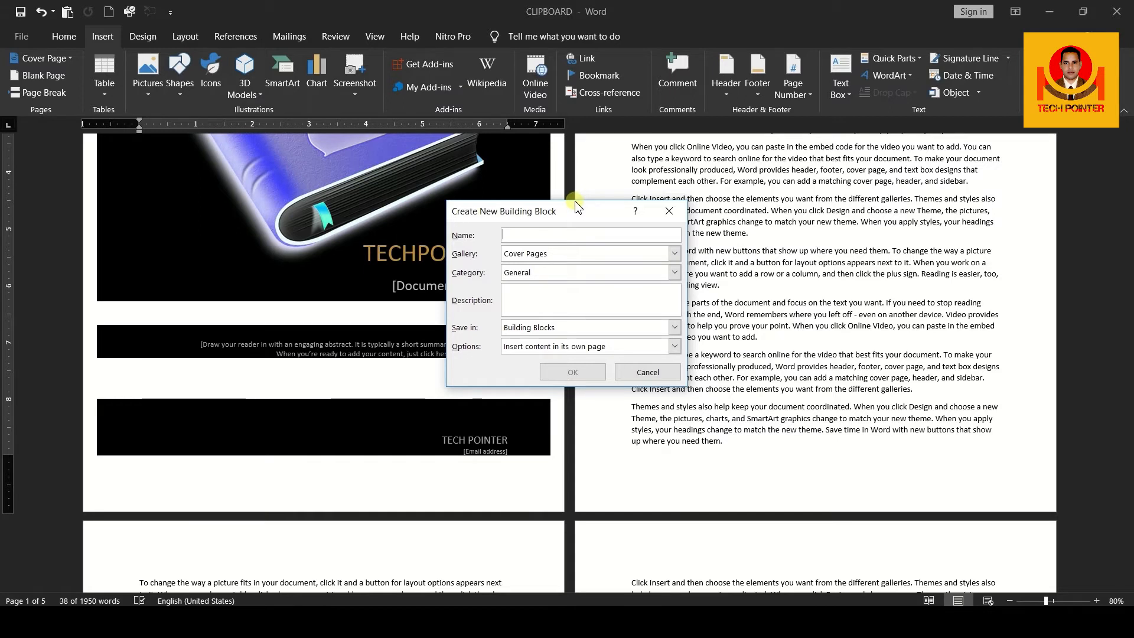
type("TE")
type("CHPONTER")
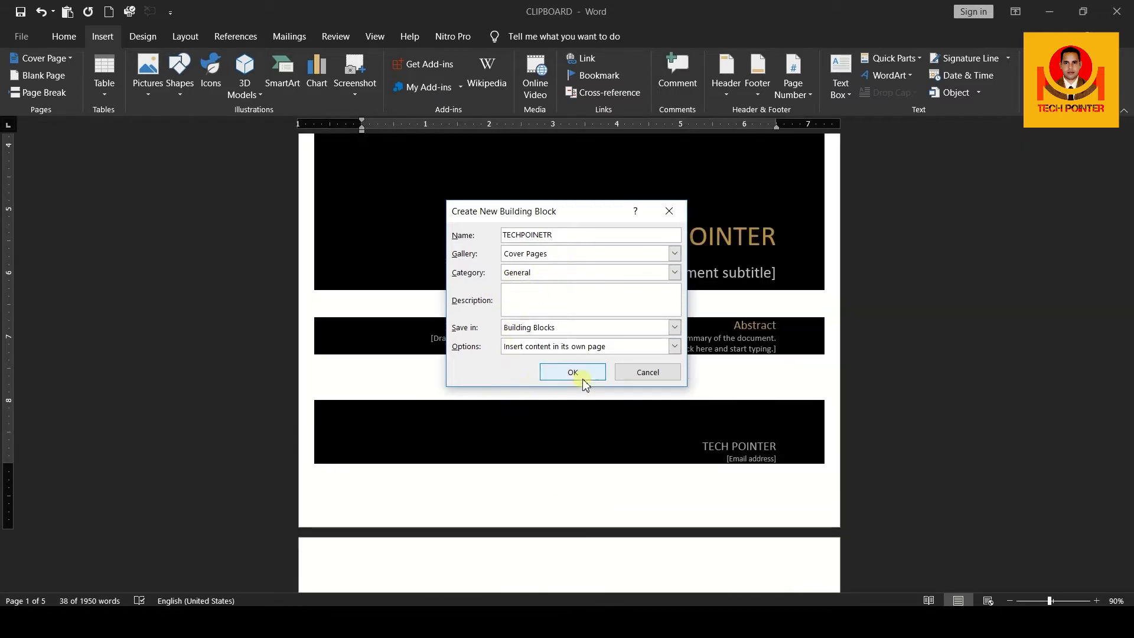
left_click(573, 372)
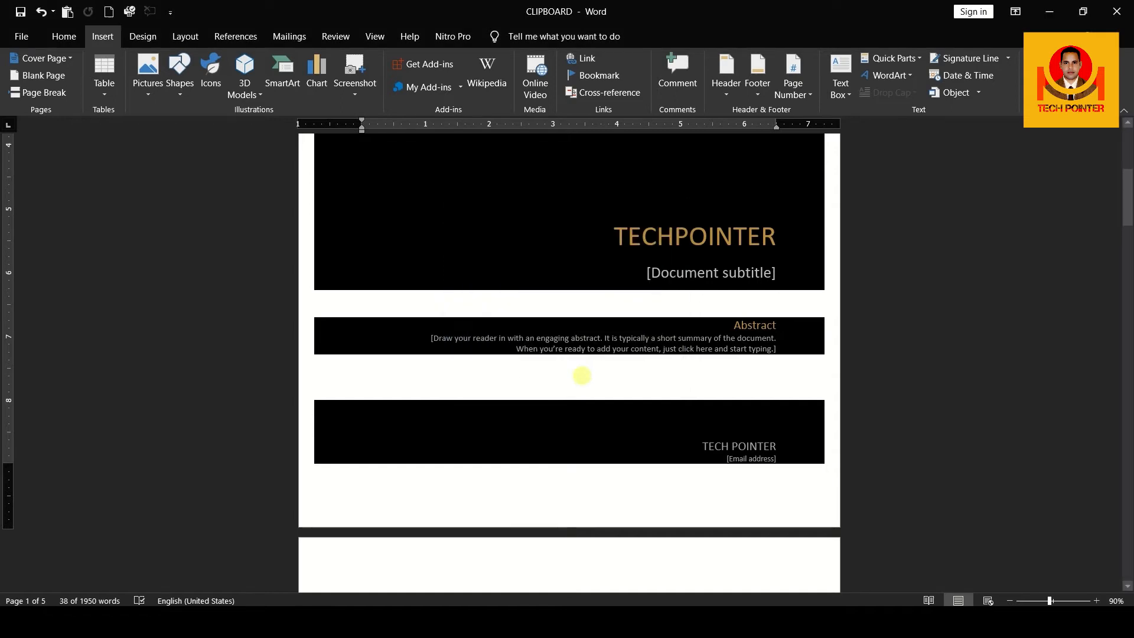
Delete the TECHPOINETR cover page from the General category of the cover page gallery and review the remaining cover pages.
left_click(66, 70)
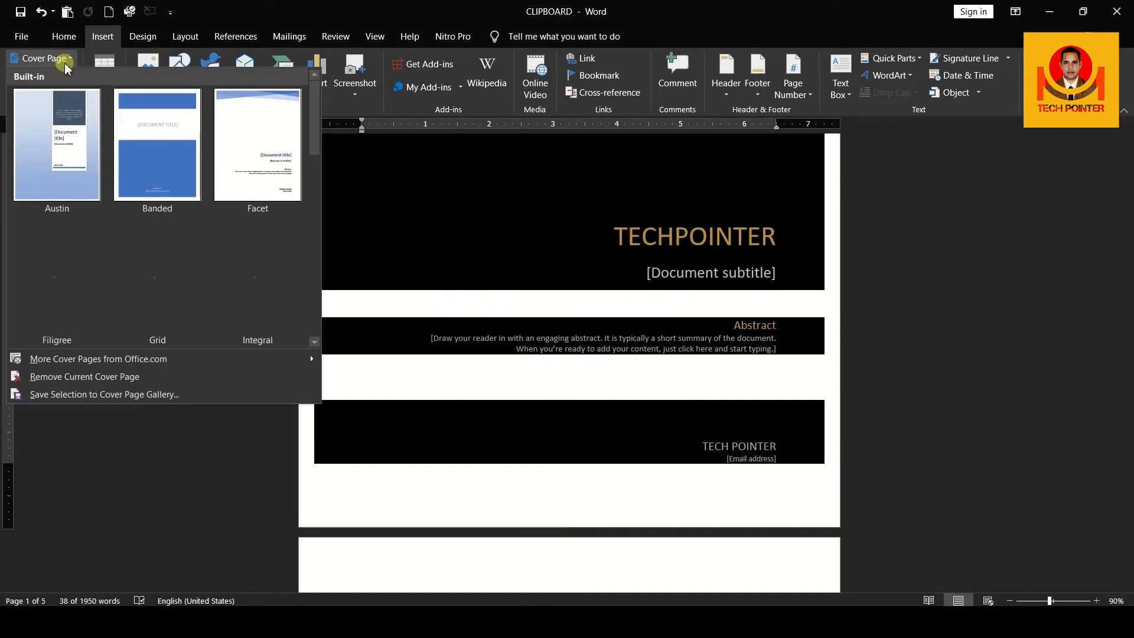
scroll(156, 271, "down", 10)
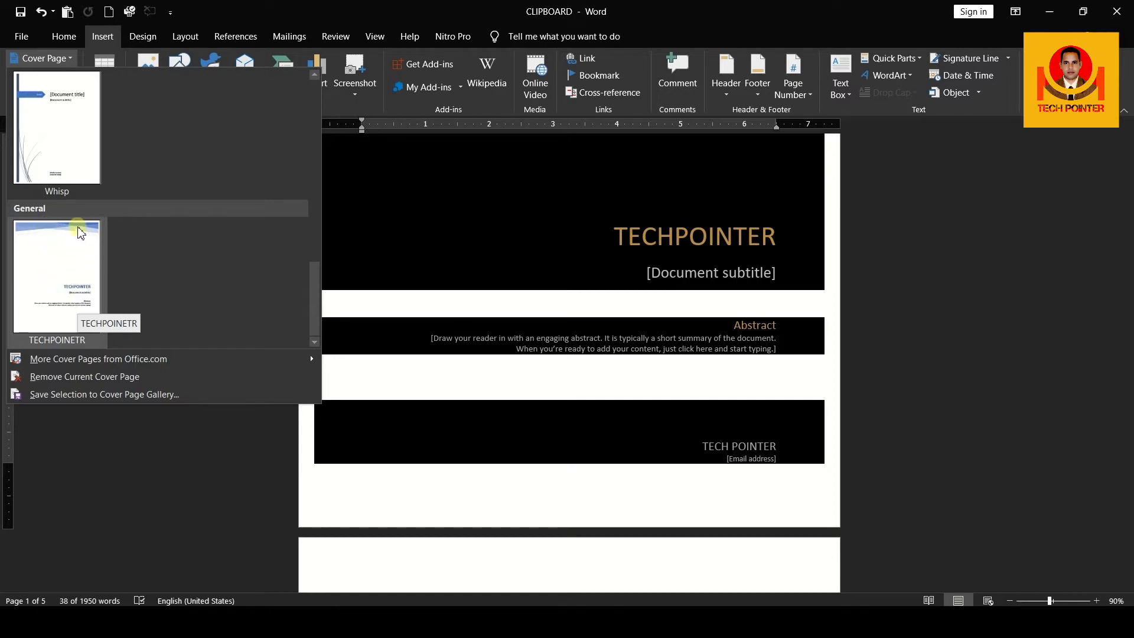
right_click(67, 254)
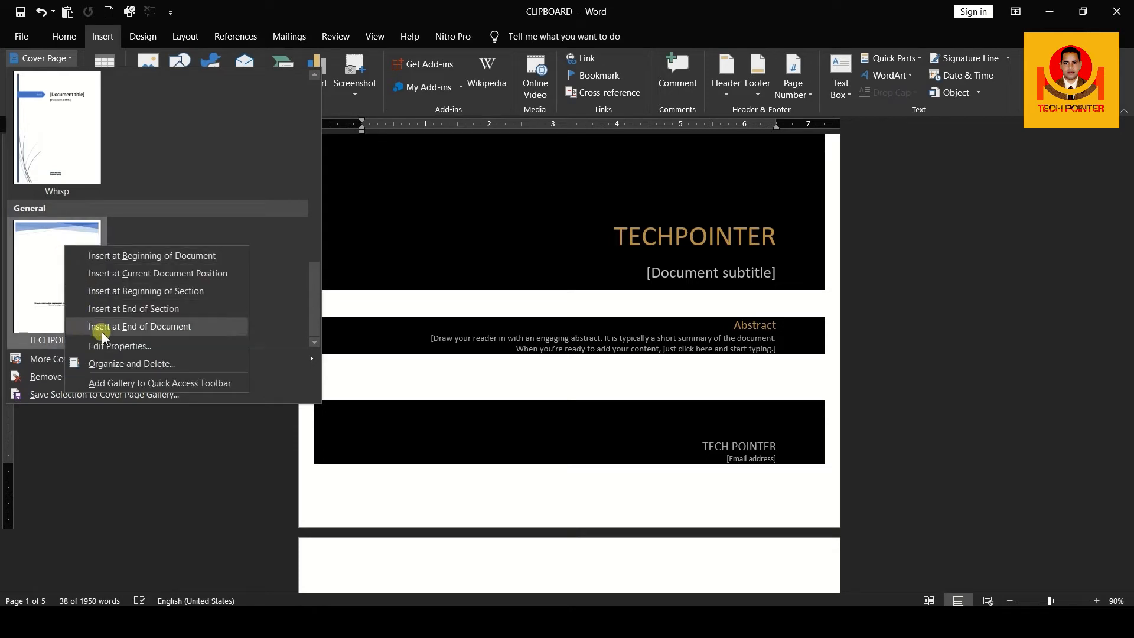
left_click(158, 364)
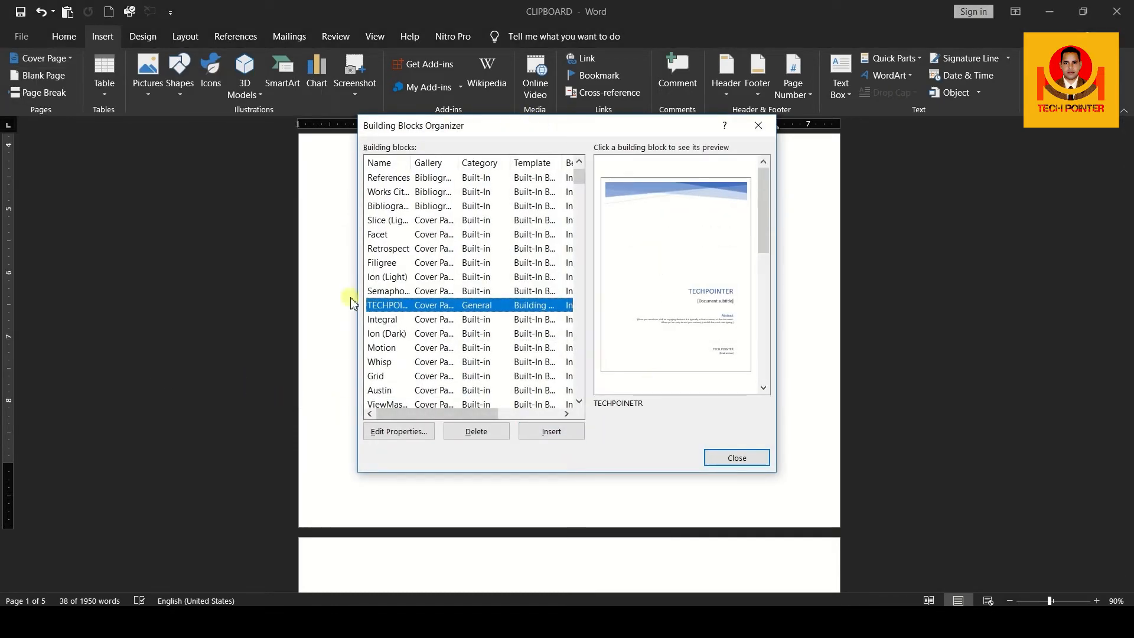
left_click(485, 439)
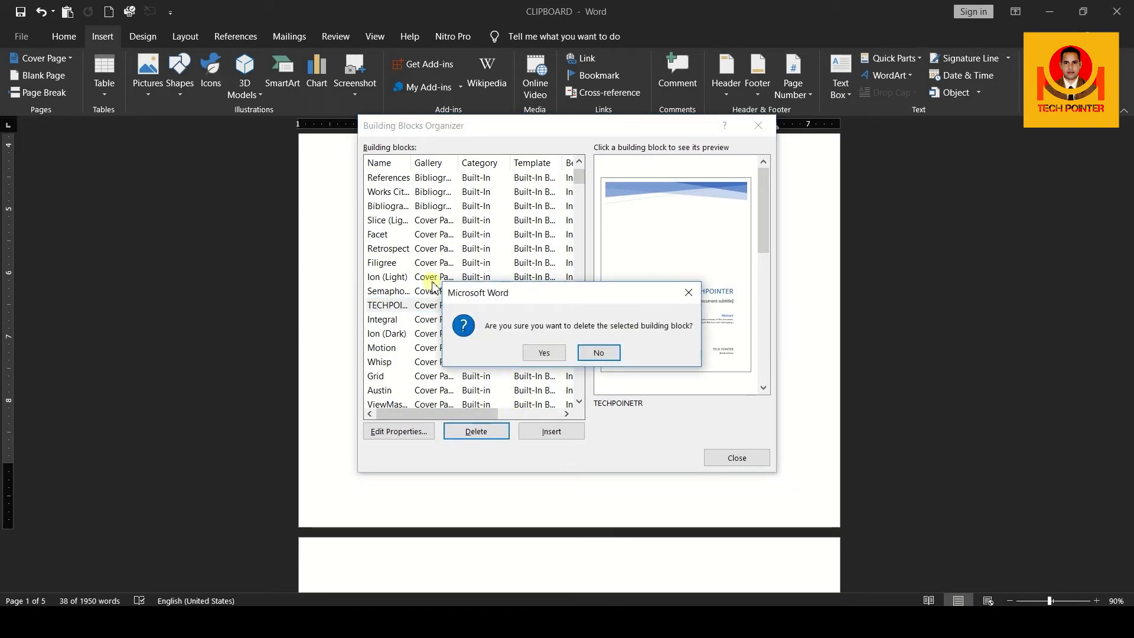
left_click(544, 353)
key("Escape")
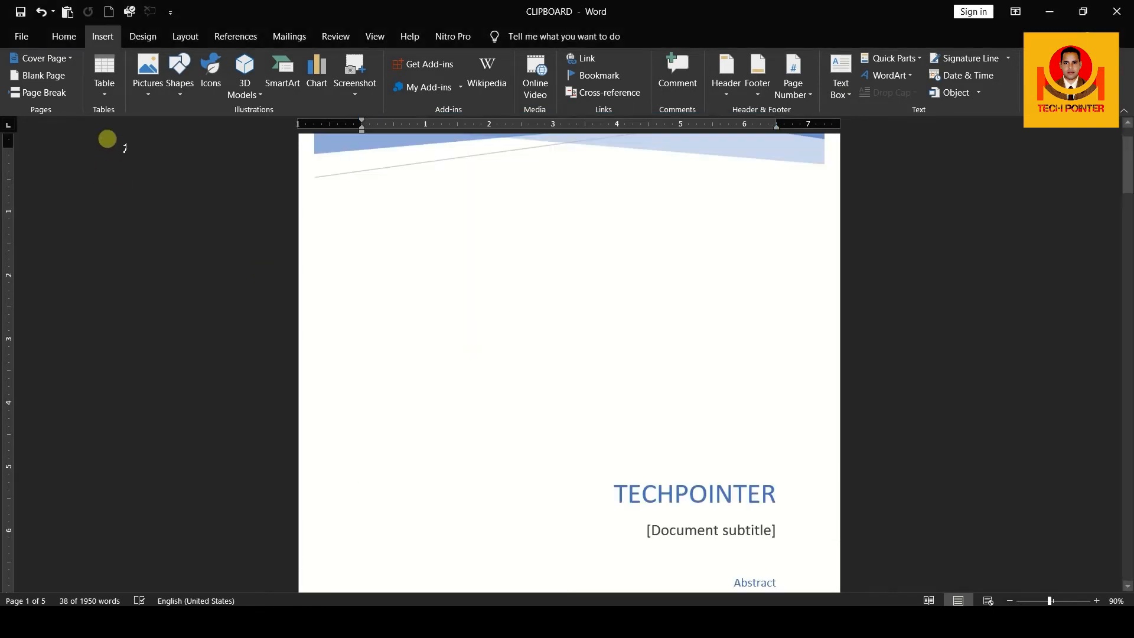
left_click(39, 58)
scroll(142, 291, "down", 5)
scroll(142, 291, "down", 2)
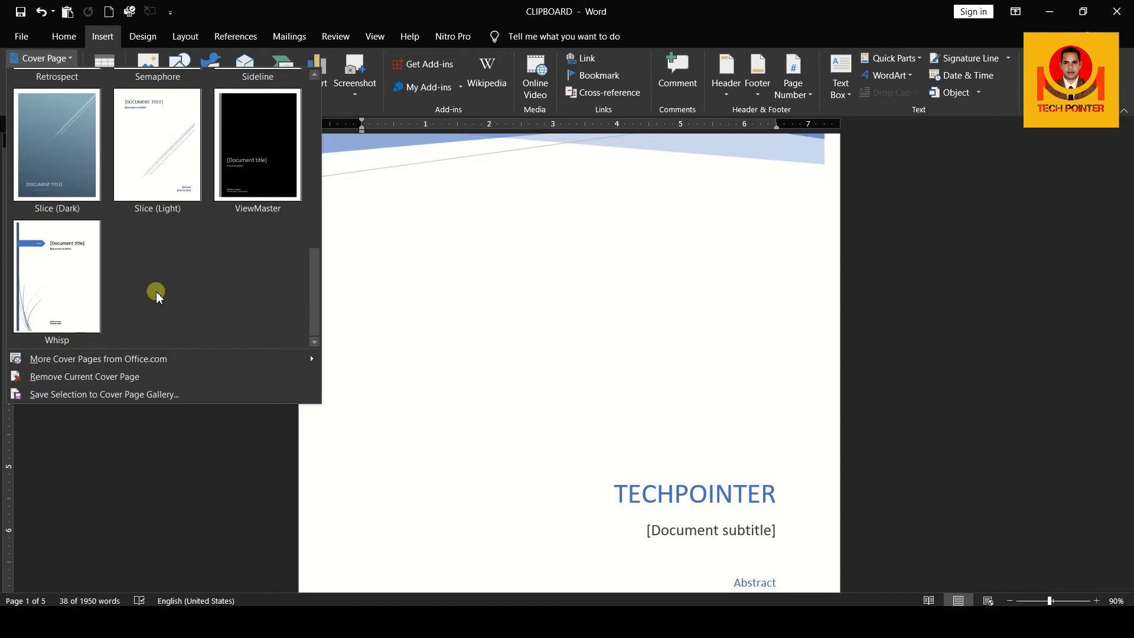
scroll(157, 296, "up", 7)
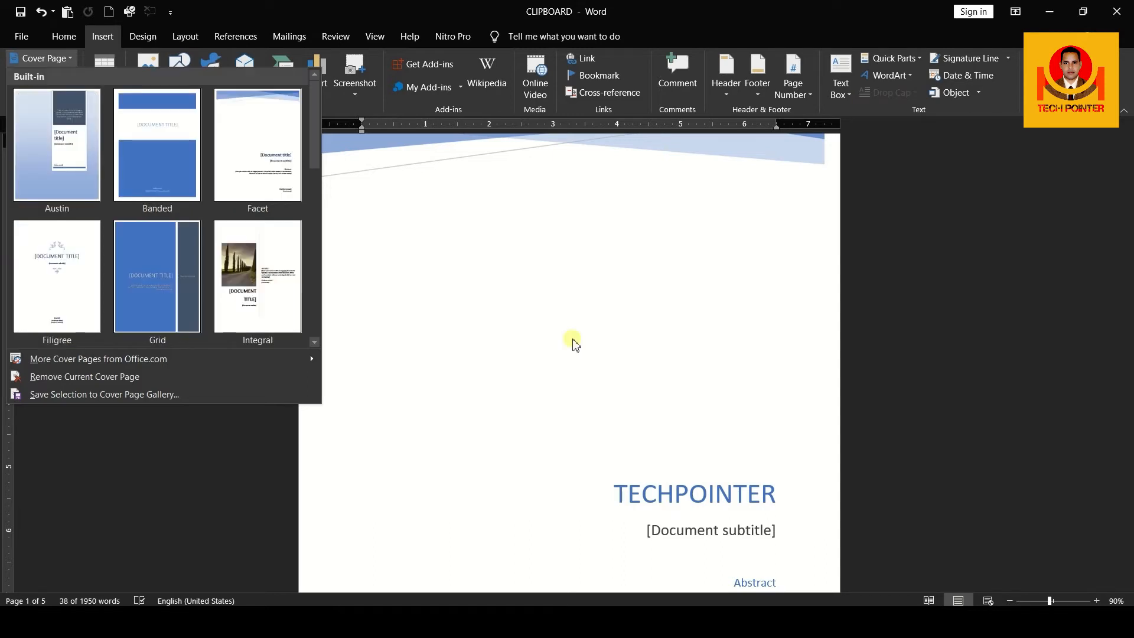
left_click(573, 342)
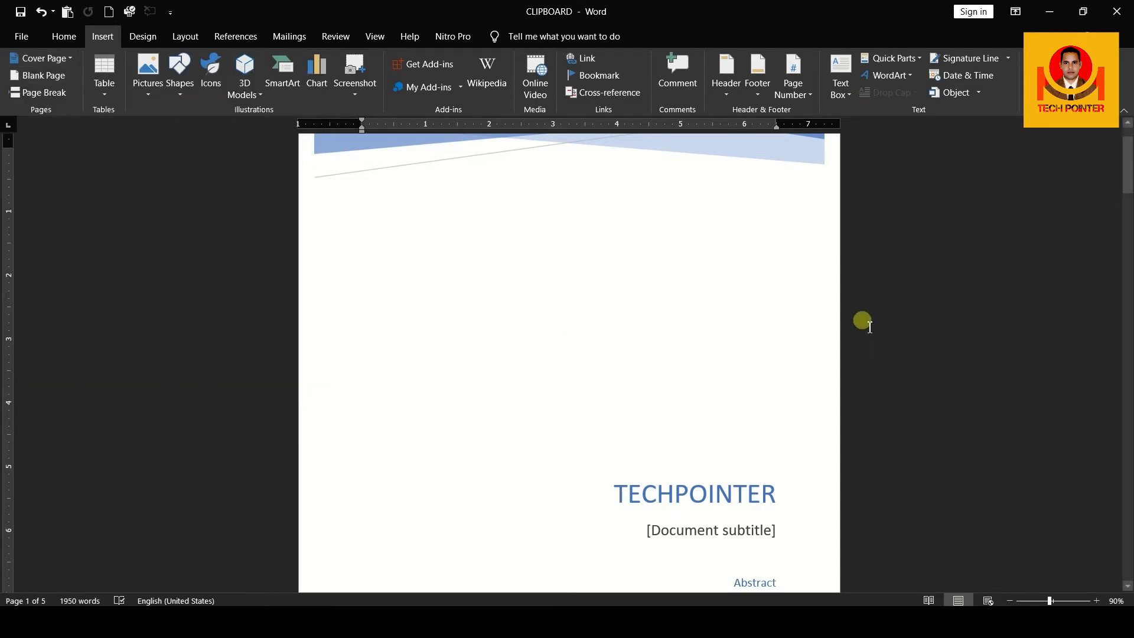
Remove the current TECHPOINTER cover page from the document.
scroll(732, 460, "down", 3)
left_click(747, 485)
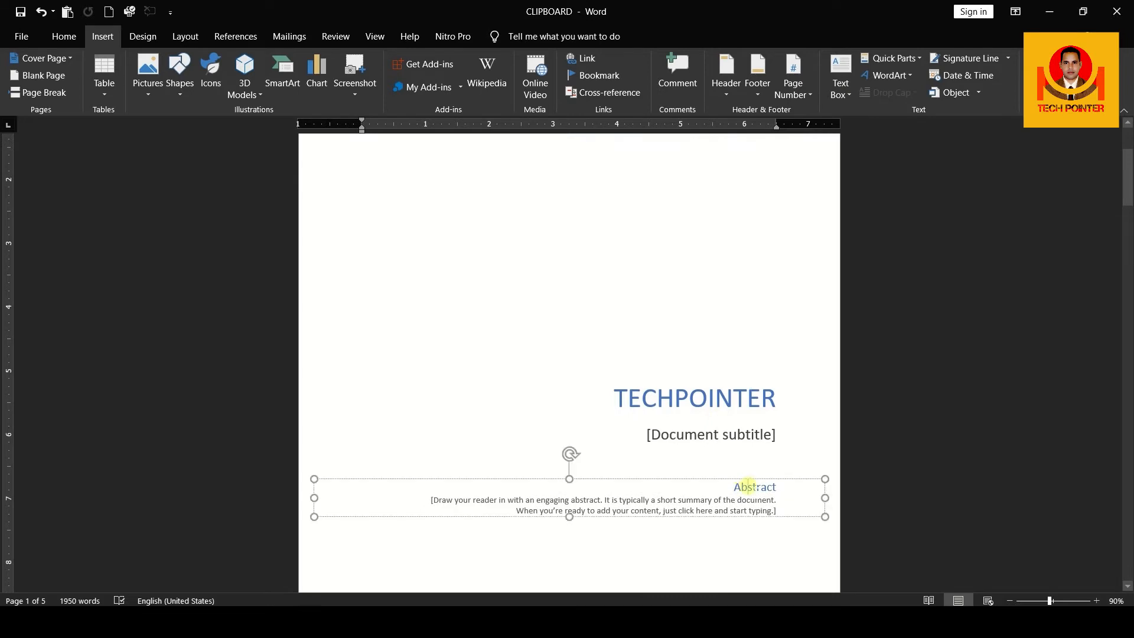
left_click(71, 58)
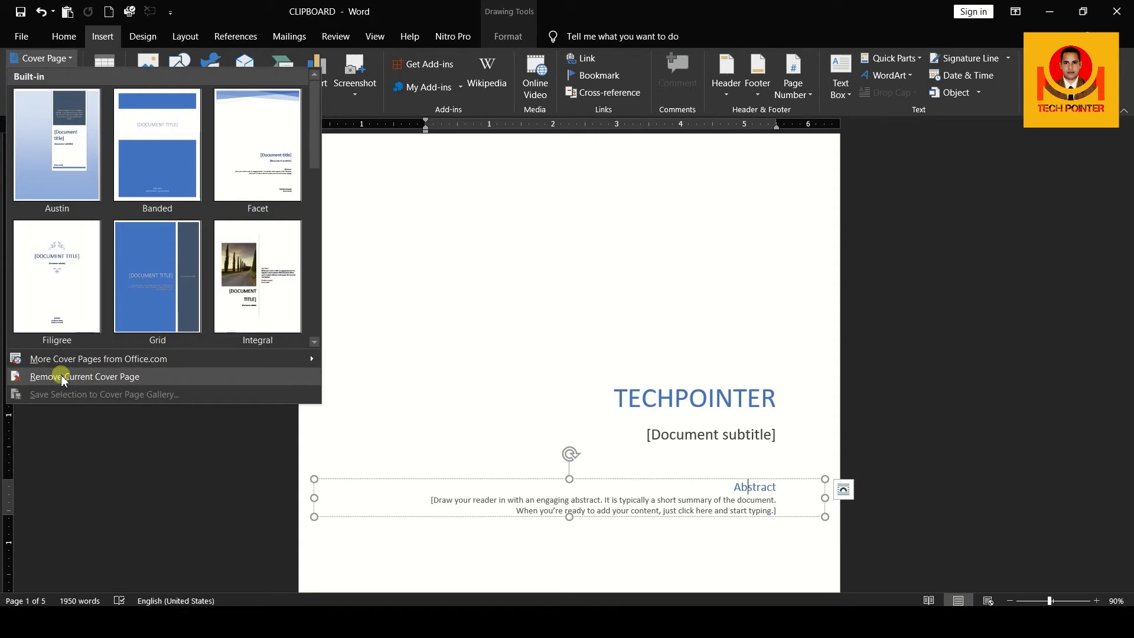
left_click(125, 377)
scroll(649, 369, "up", 5)
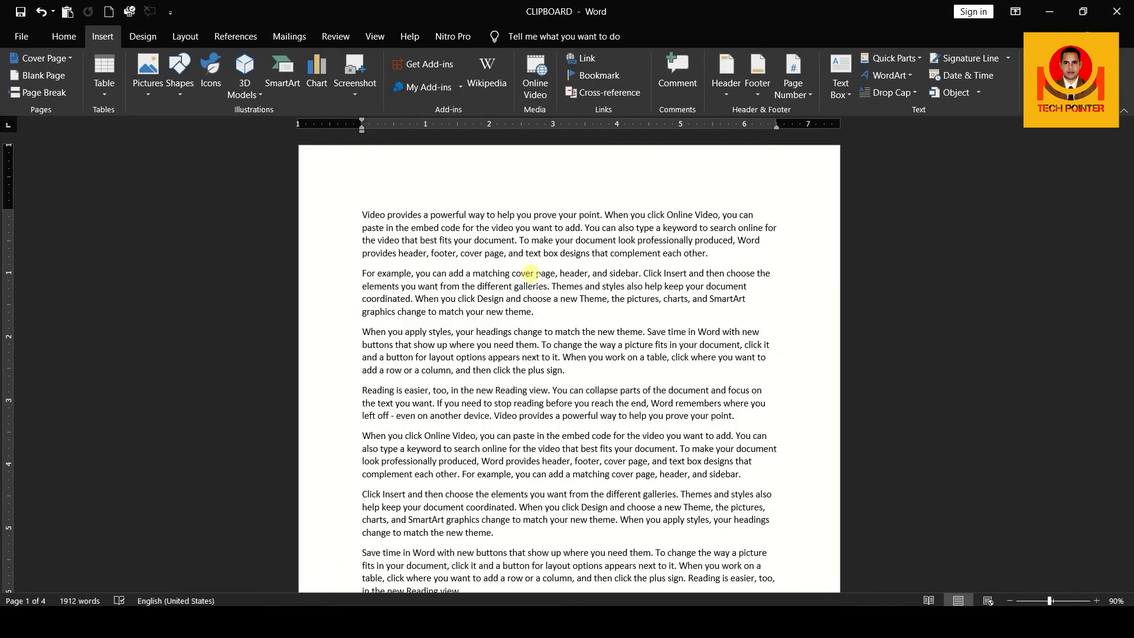
Insert a blank page after the paragraph ending "header, and sidebar.", view the resulting page layout, and undo the insertion.
scroll(564, 336, "down", 5)
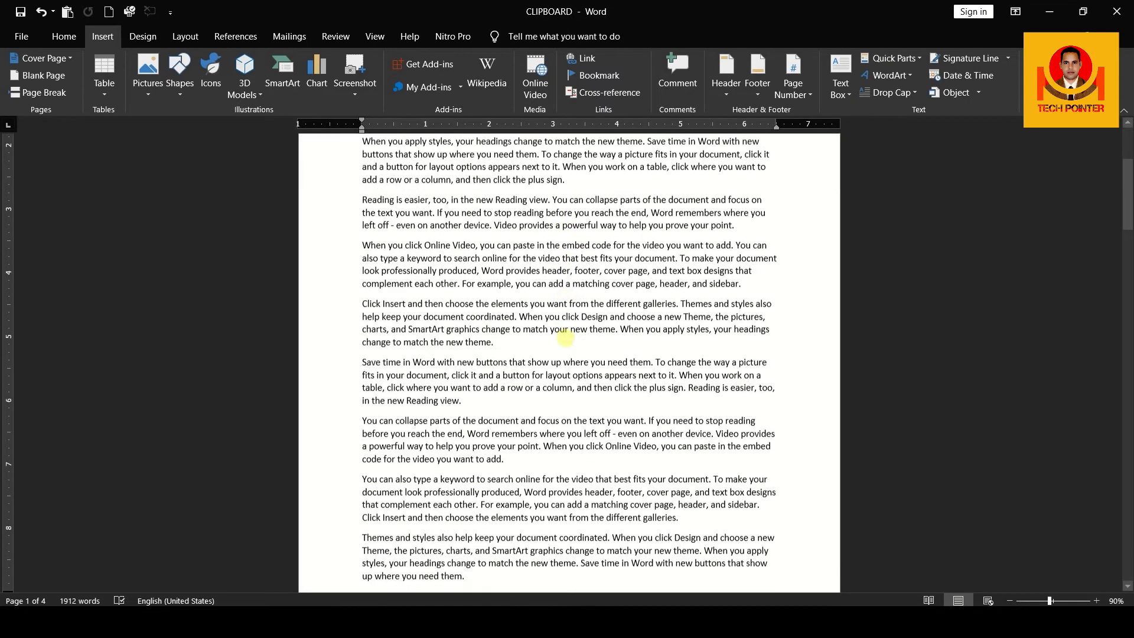
scroll(565, 338, "down", 6)
scroll(565, 340, "up", 5)
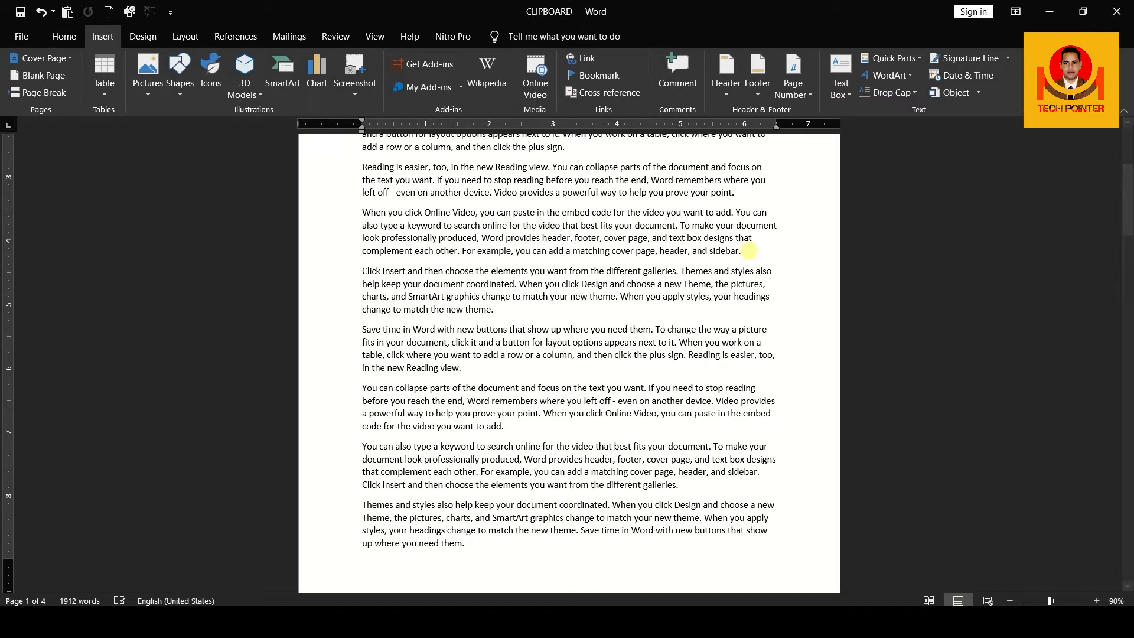
scroll(748, 250, "up", 5)
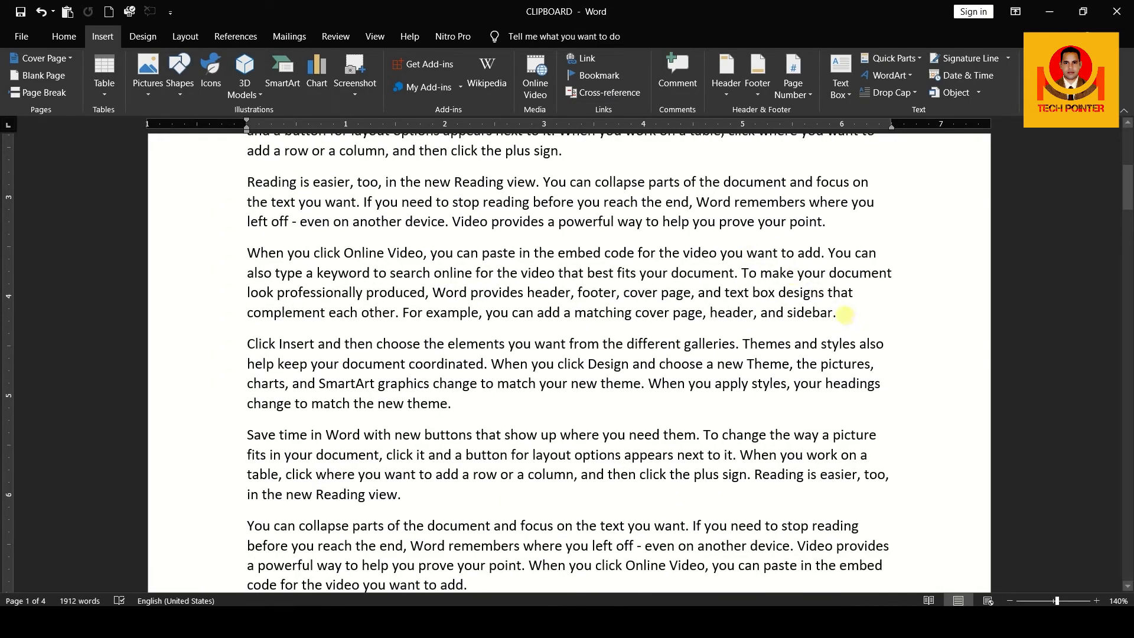
left_click(59, 82)
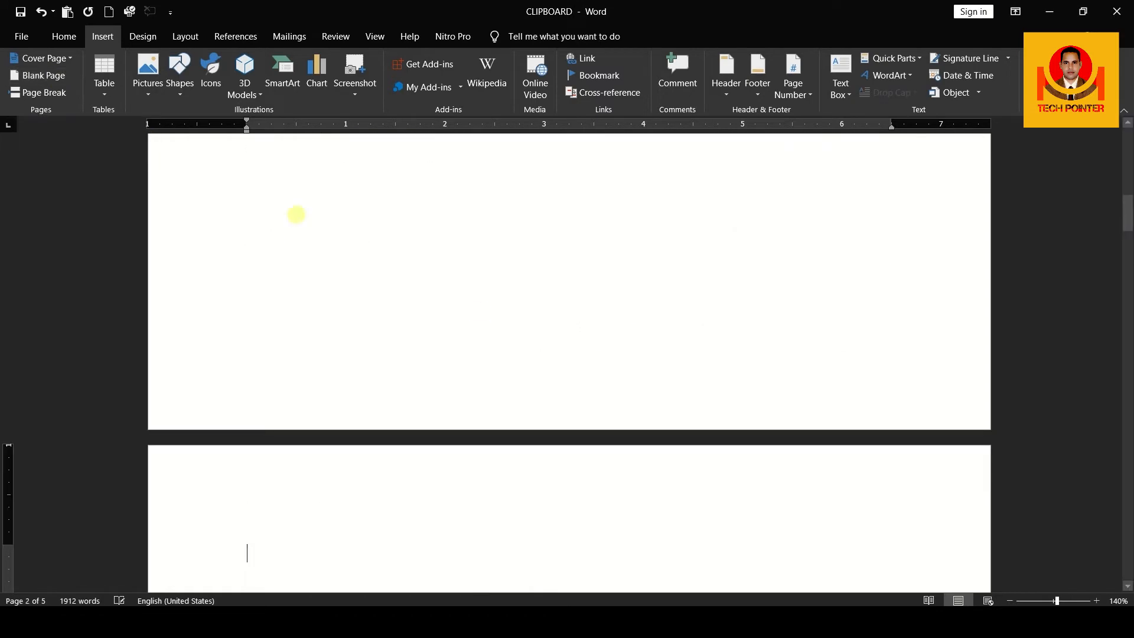
scroll(481, 313, "down", 9, "ctrl")
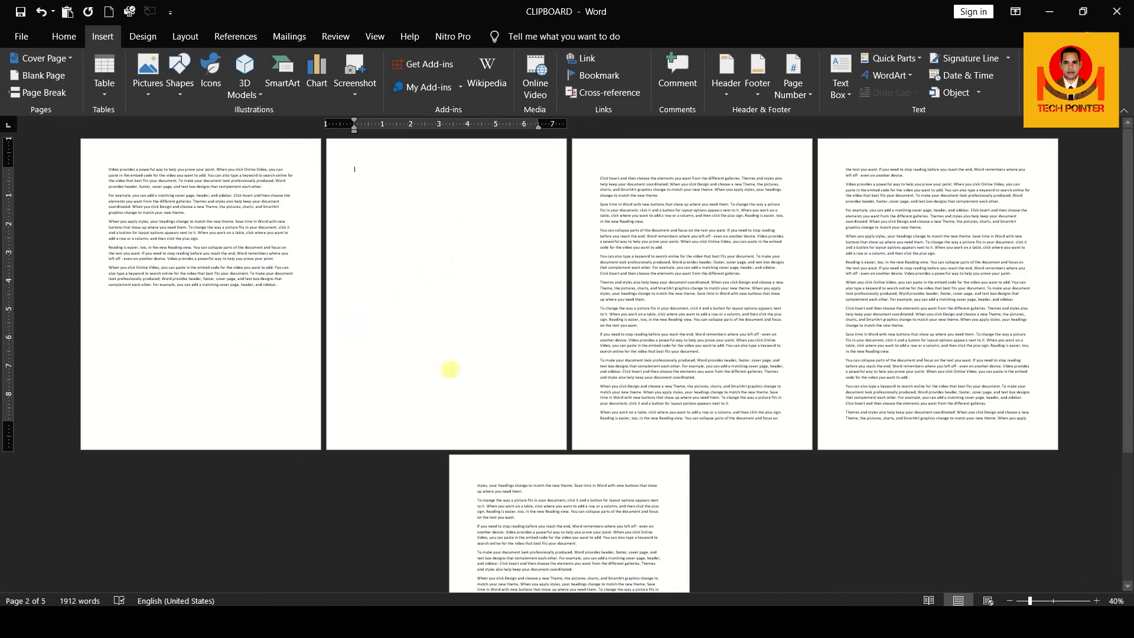
scroll(437, 374, "up", 7)
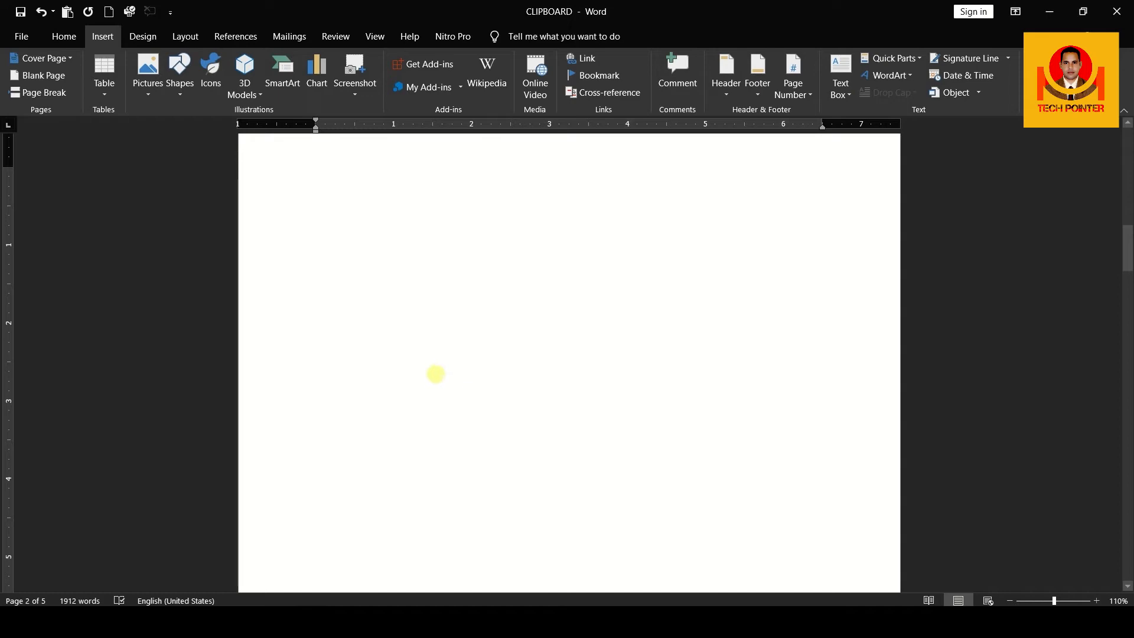
key("ctrl+z")
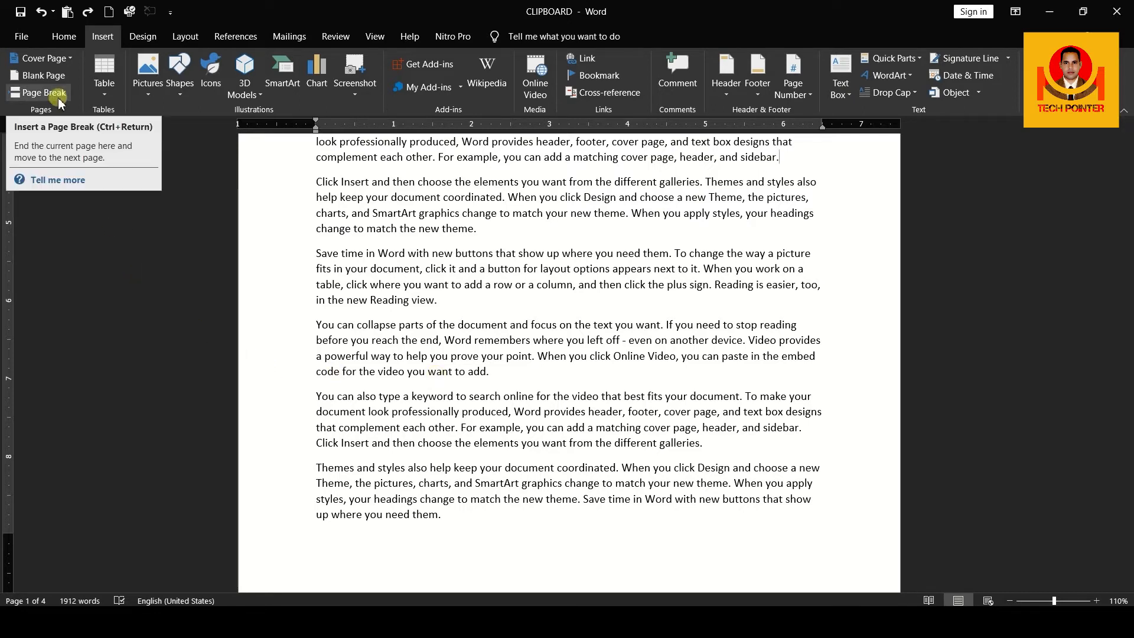
Insert a page break after the paragraph ending "change to match the new theme." so the following text starts on page 2.
key("Down")
key("Down")
key("Down")
key("Down")
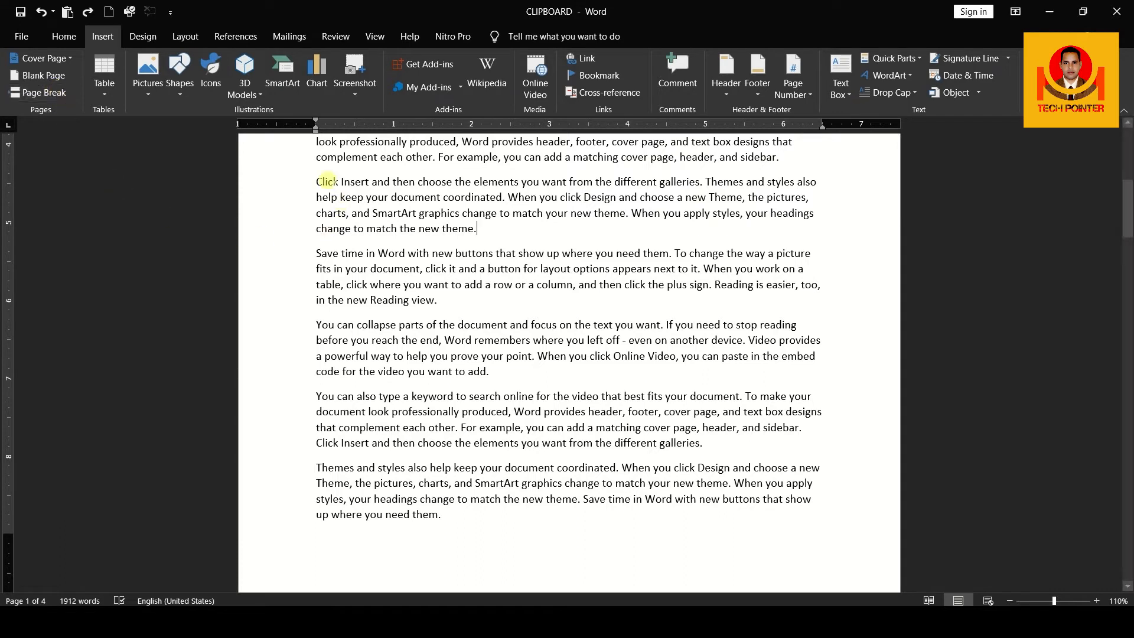
left_click_drag(316, 253, 515, 523)
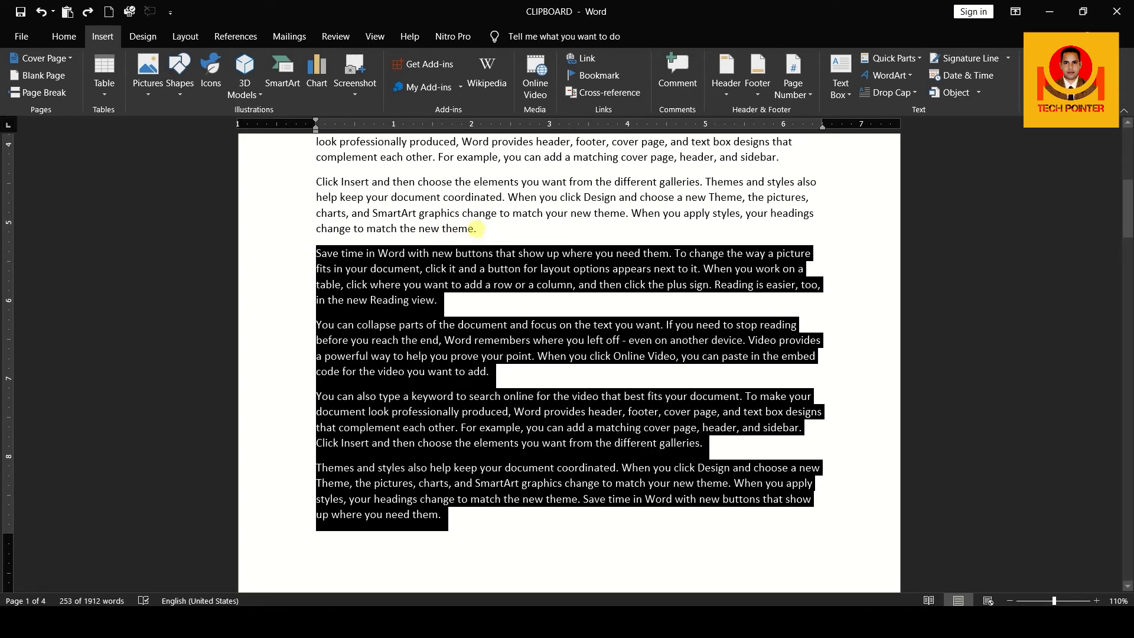
left_click(476, 228)
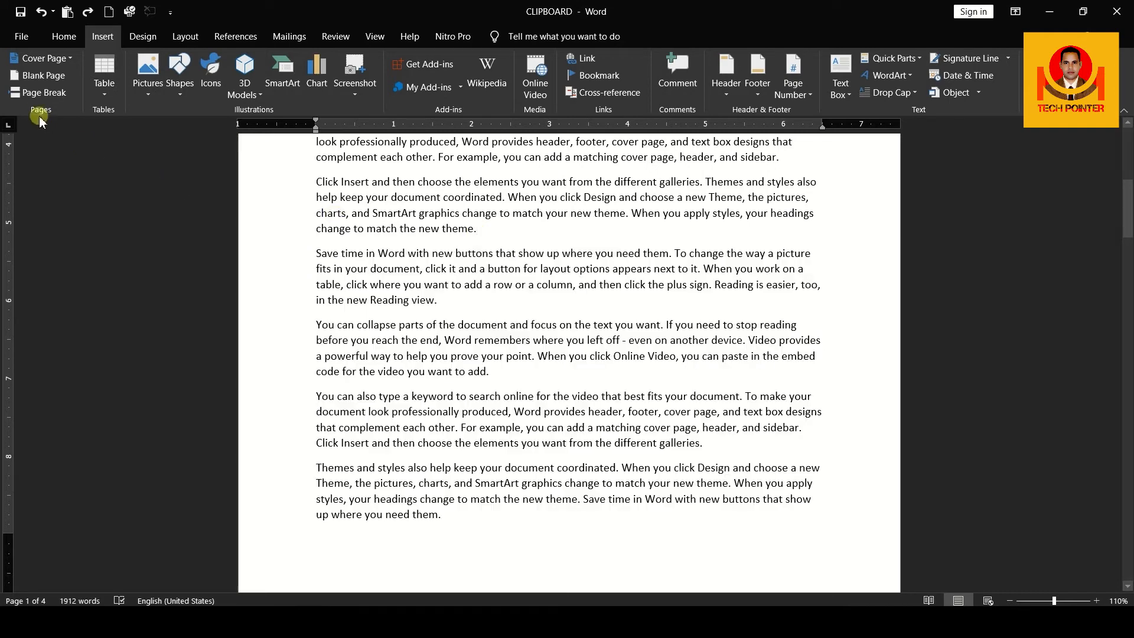
left_click(52, 93)
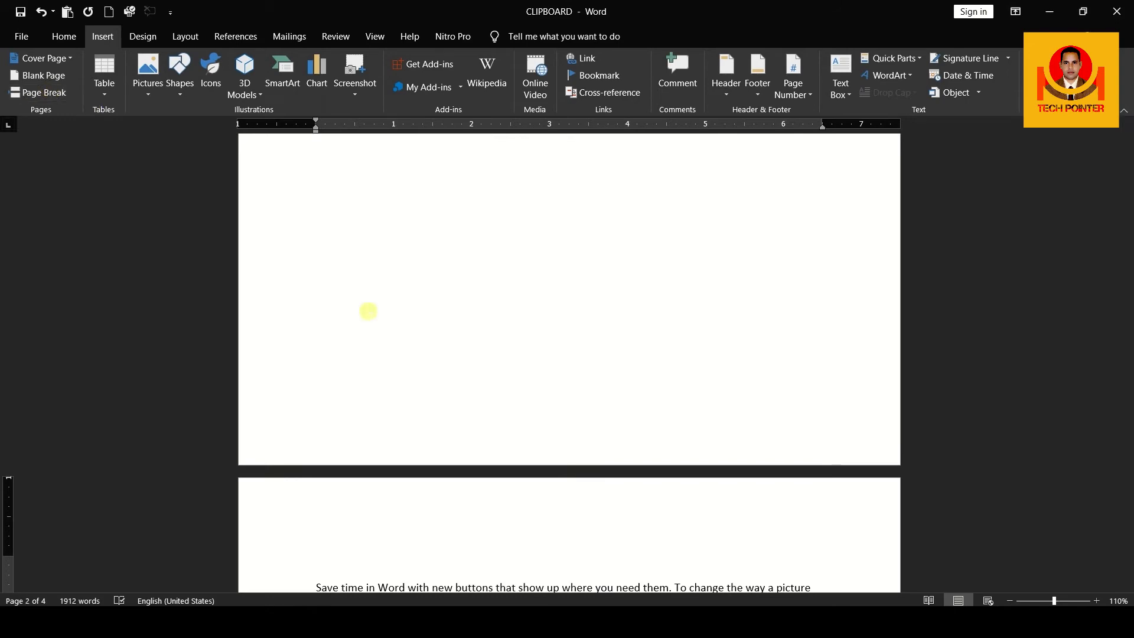
scroll(368, 311, "up", 2)
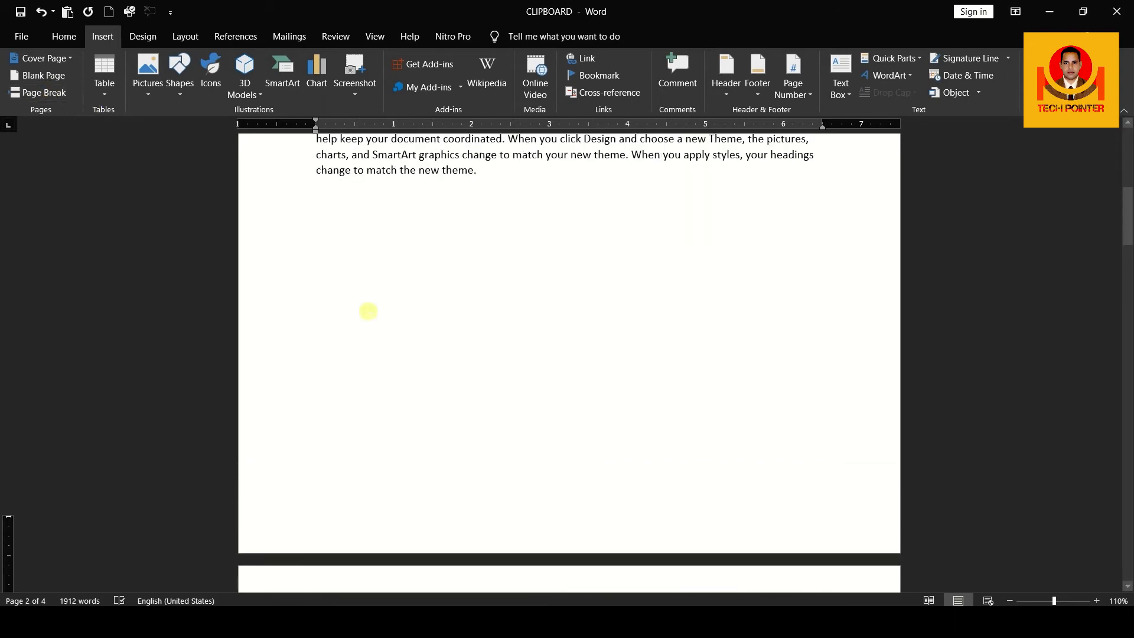
scroll(368, 311, "down", 5)
scroll(368, 311, "up", 6)
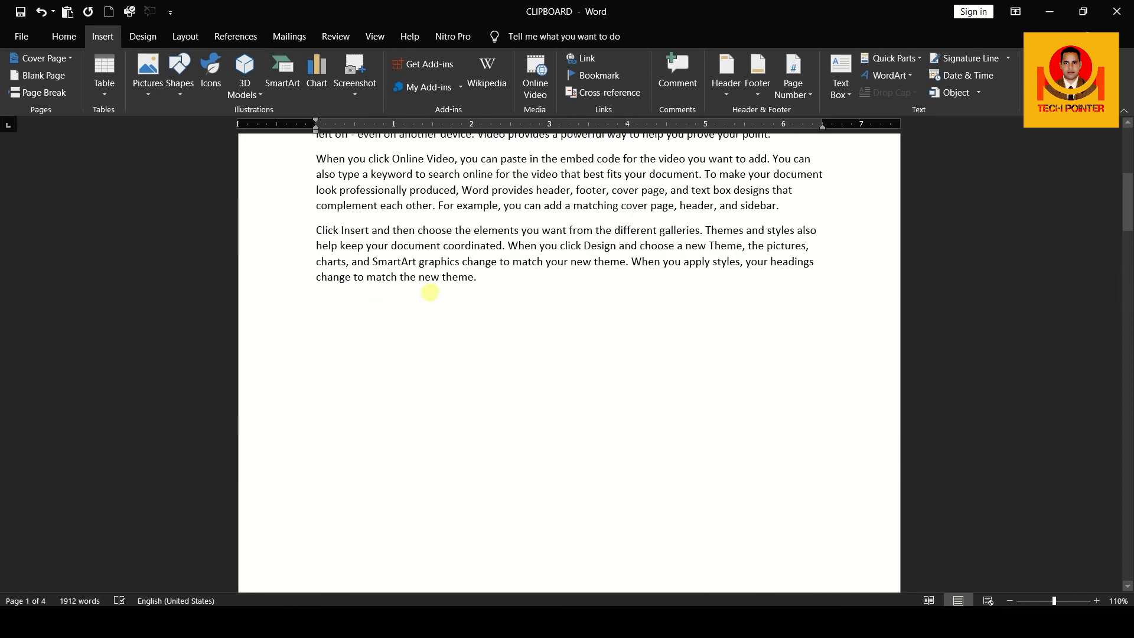
Select the page break area below the paragraph ending "new theme." and place the cursor on the empty line there.
left_click(479, 278)
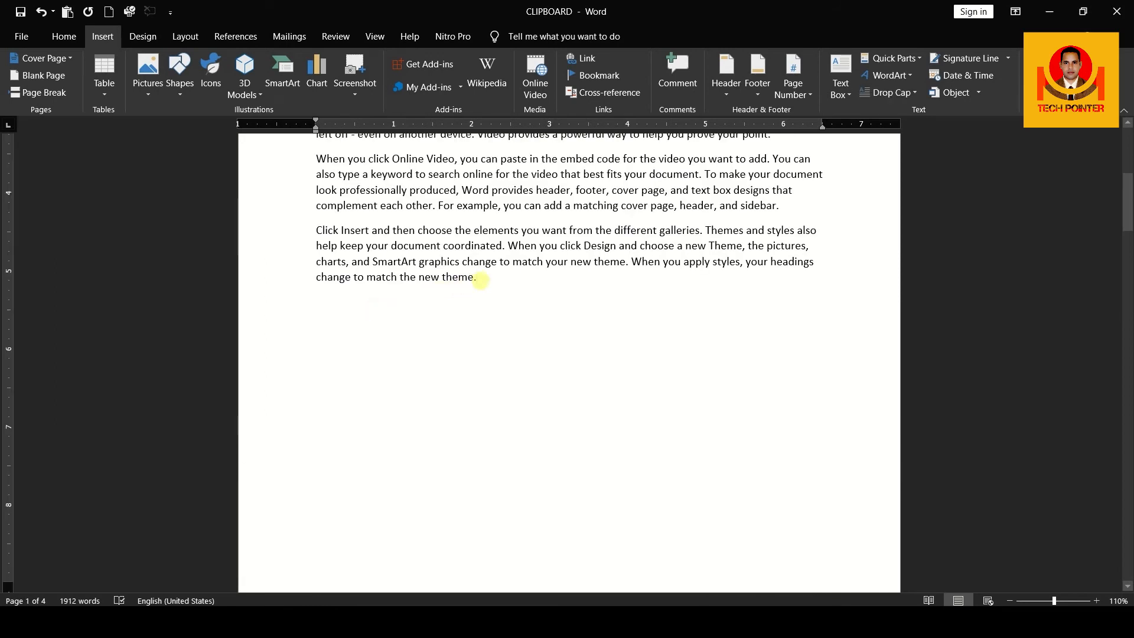
key("ctrl+v")
scroll(481, 278, "down", 3)
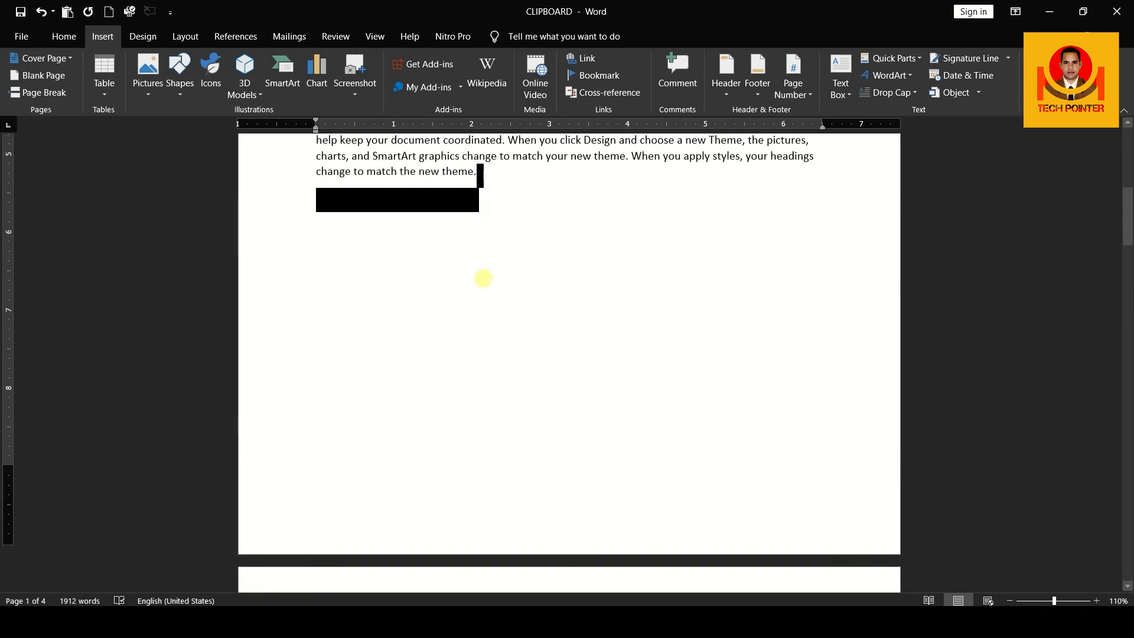
left_click(367, 226)
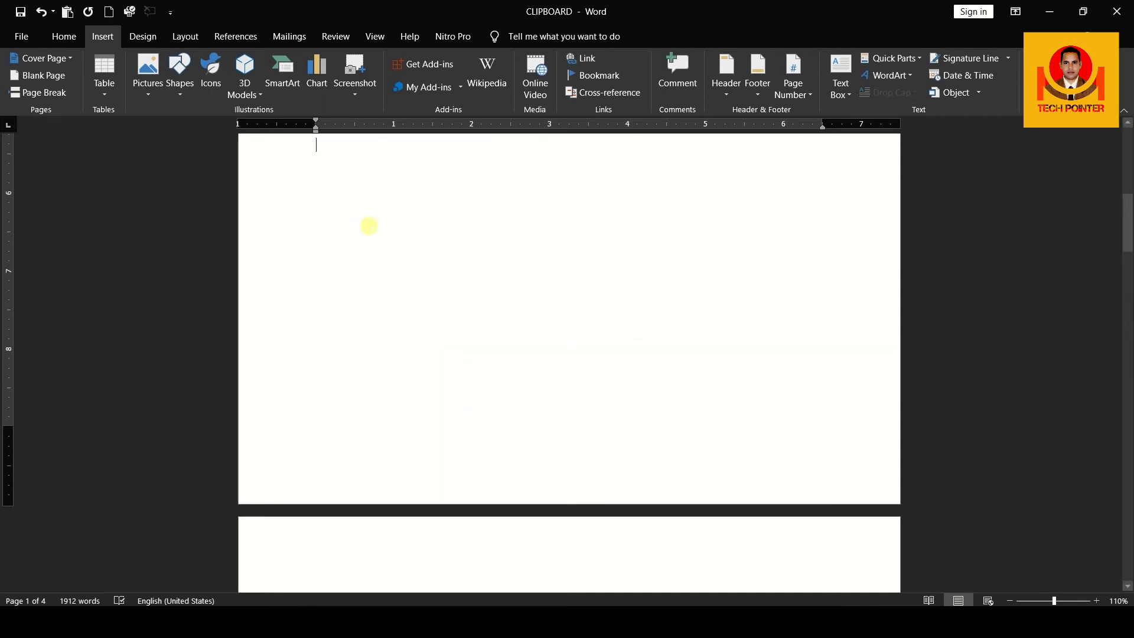
scroll(390, 220, "up", 3)
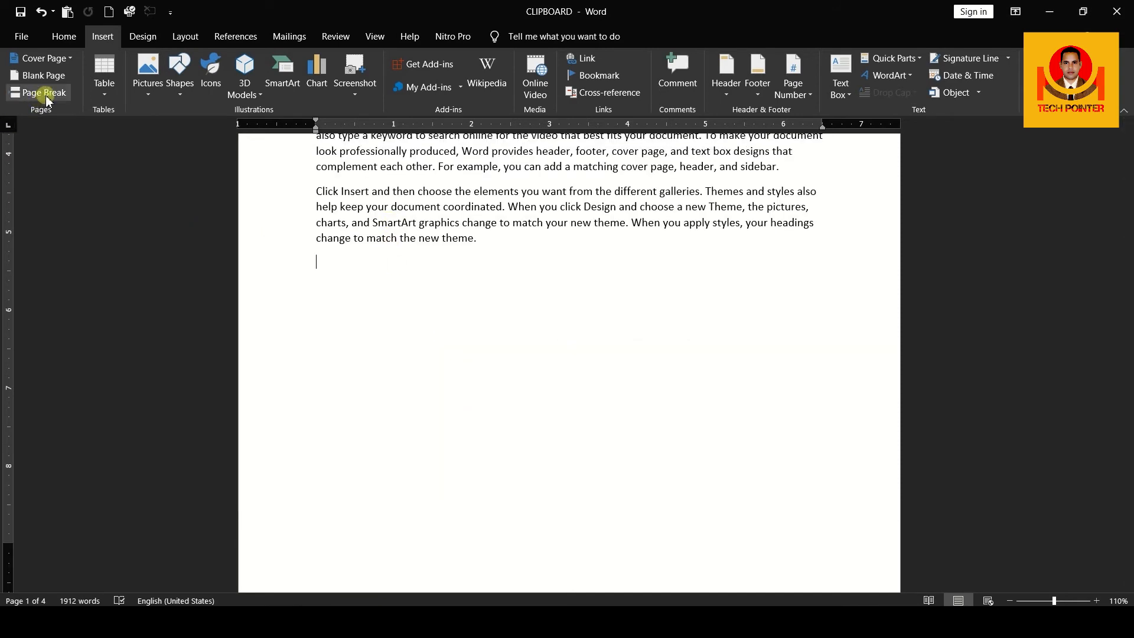